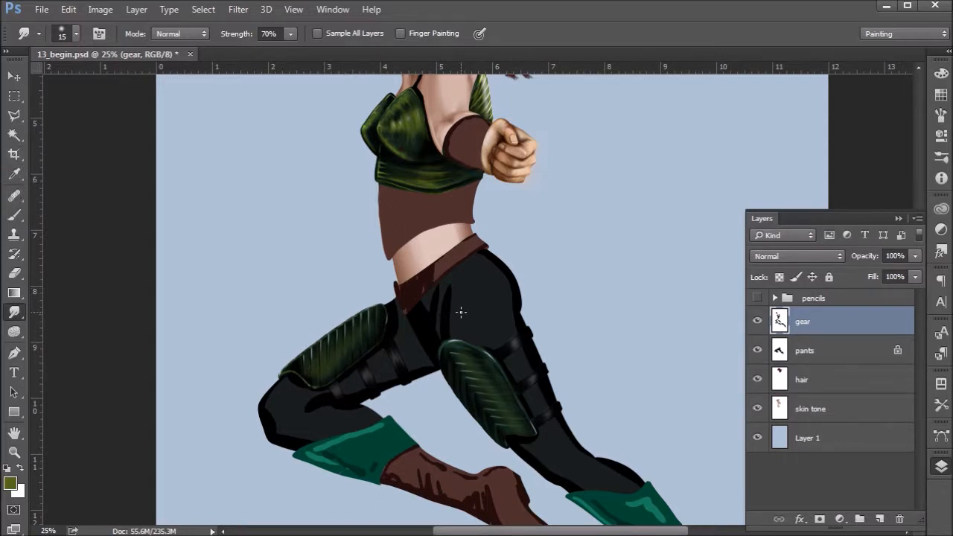
- Show only the pencils group and examine the sketched detail on the torso, arm guards and boots
key("ctrl+plus")
key("ctrl+plus")
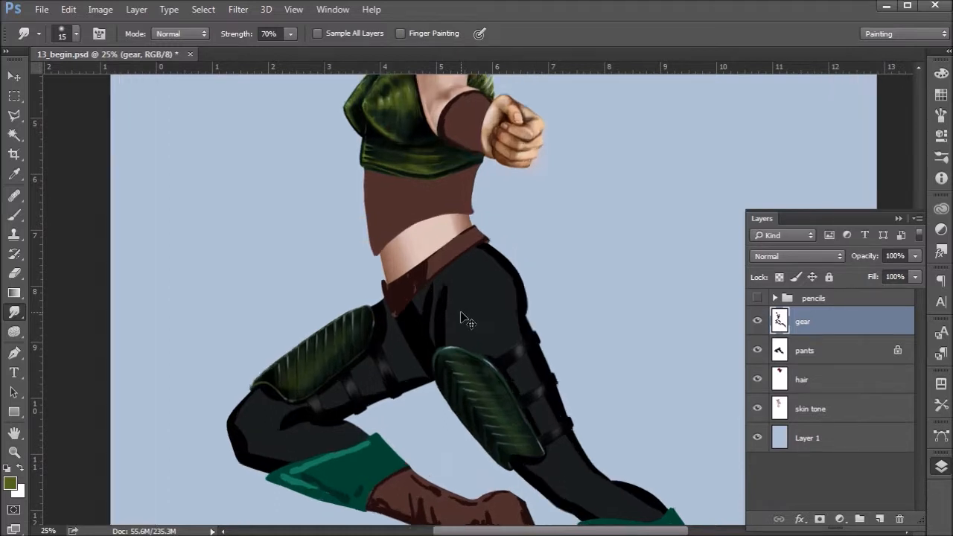
mouse_move(547, 228)
left_mouse_down()
mouse_move(619, 257)
mouse_move(615, 273)
mouse_move(613, 237)
left_mouse_up()
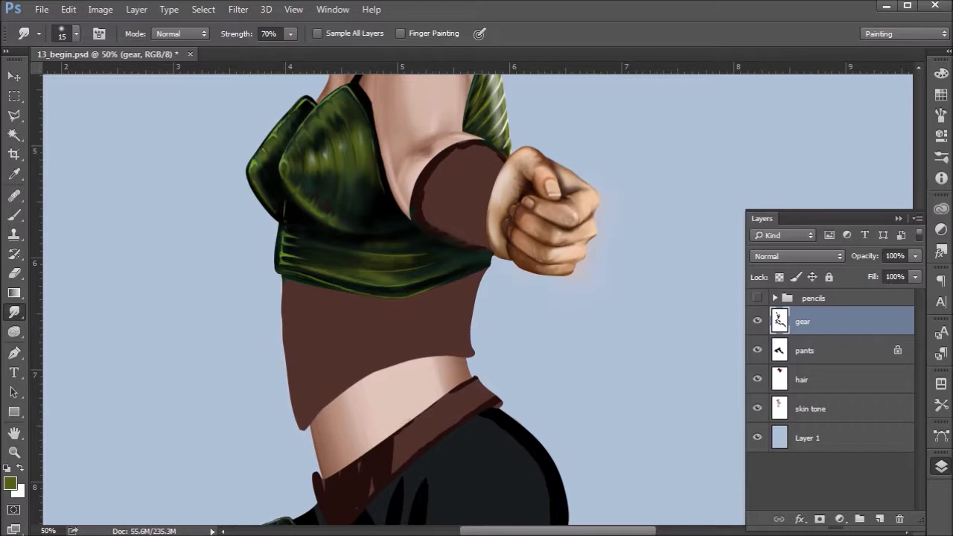
left_click(757, 298)
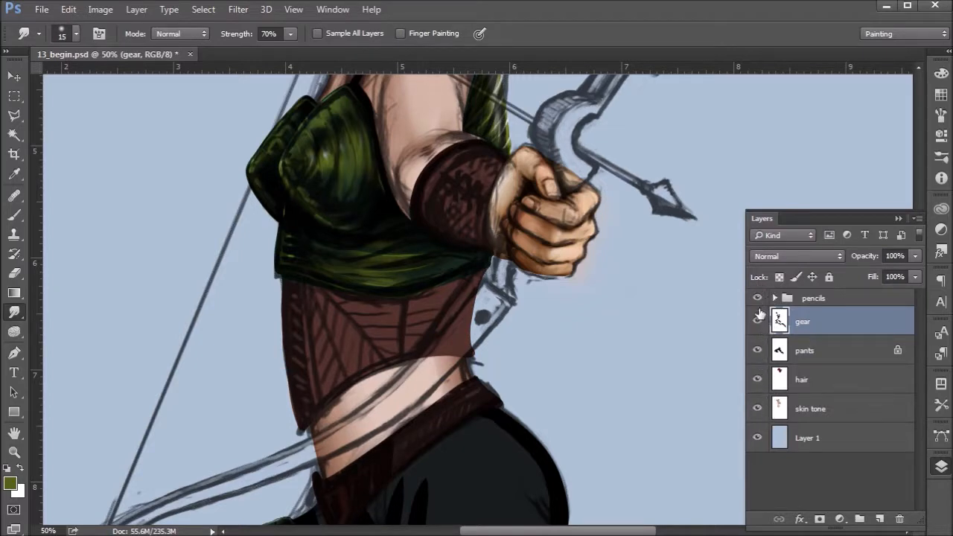
left_click(757, 298)
left_click(759, 298)
left_click(759, 298, "alt")
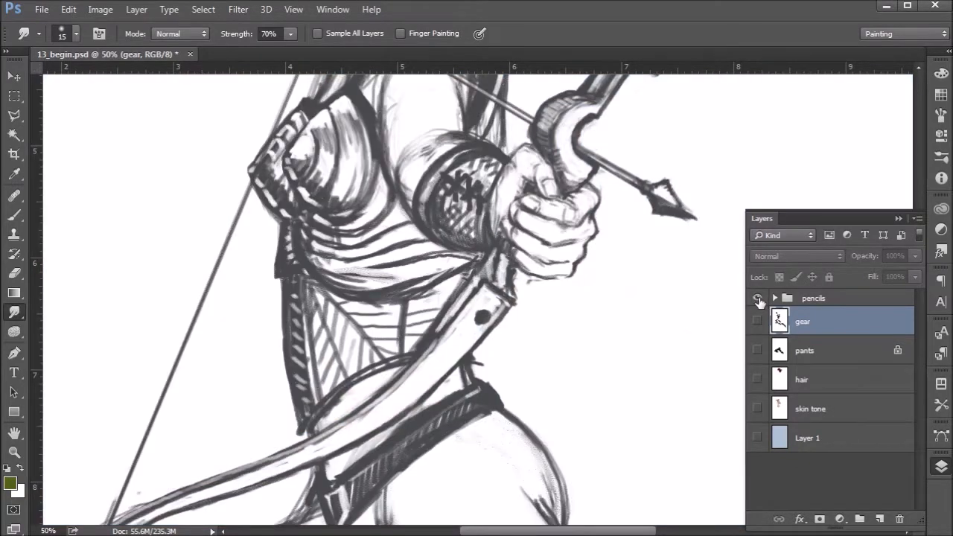
key("alt")
left_click_drag(480, 411, 474, 452)
left_click_drag(452, 257, 459, 325)
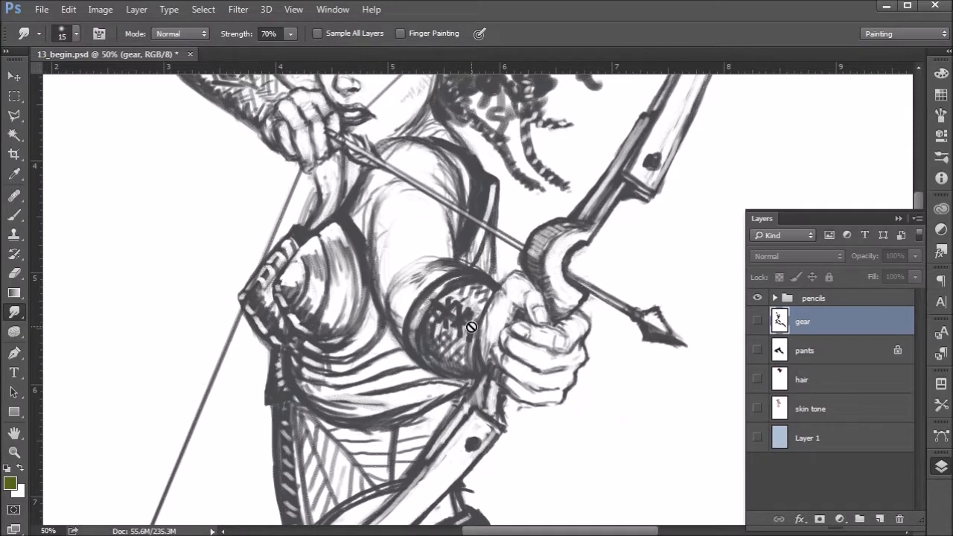
left_click_drag(298, 90, 371, 233)
left_click_drag(325, 149, 356, 209)
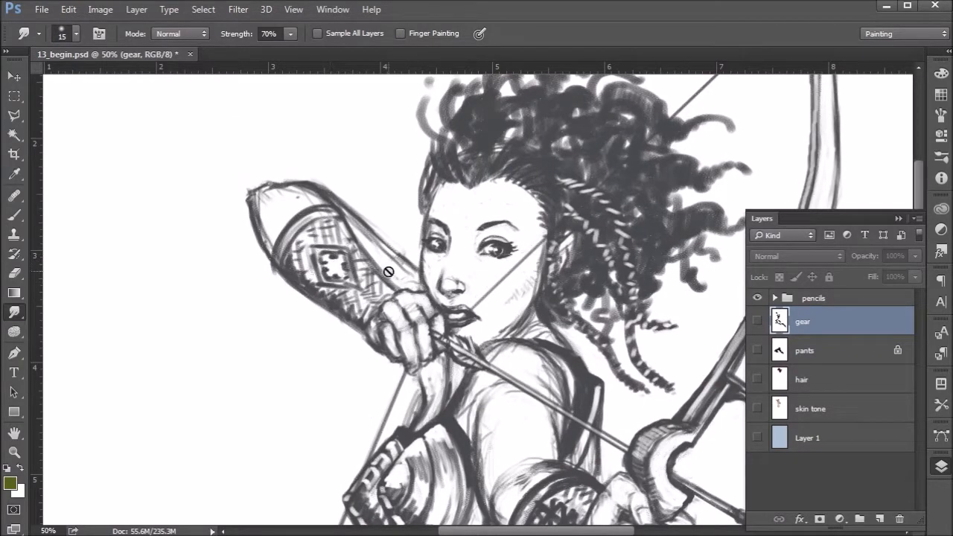
left_click_drag(527, 402, 392, 206)
mouse_move(479, 462)
left_mouse_down()
mouse_move(456, 367)
mouse_move(524, 258)
mouse_move(536, 255)
mouse_move(481, 204)
mouse_move(525, 232)
mouse_move(568, 231)
left_mouse_up()
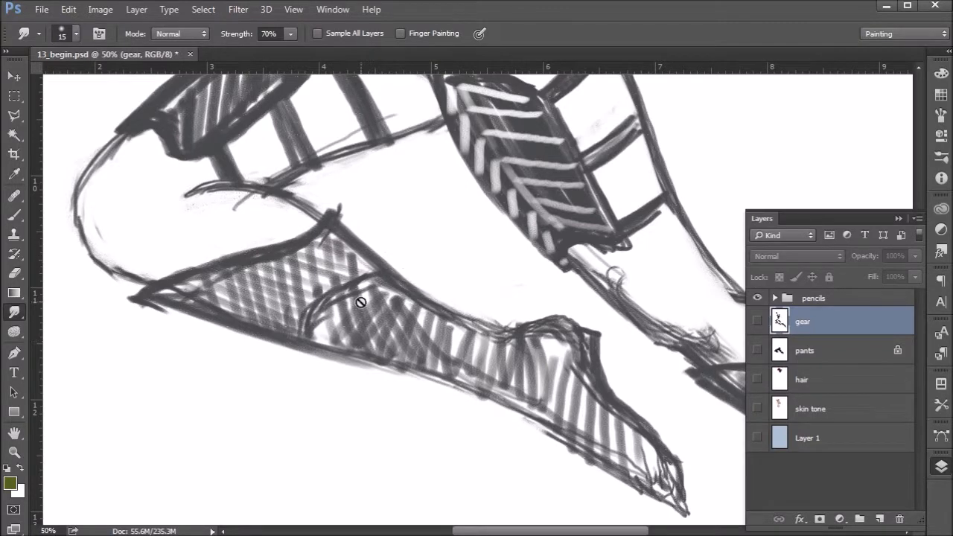
- Show the gear, pants, hair, skin tone and Layer 1 layers again and hide the pencils group
left_click(758, 299)
left_click(758, 299)
left_click(758, 321)
left_click(757, 350)
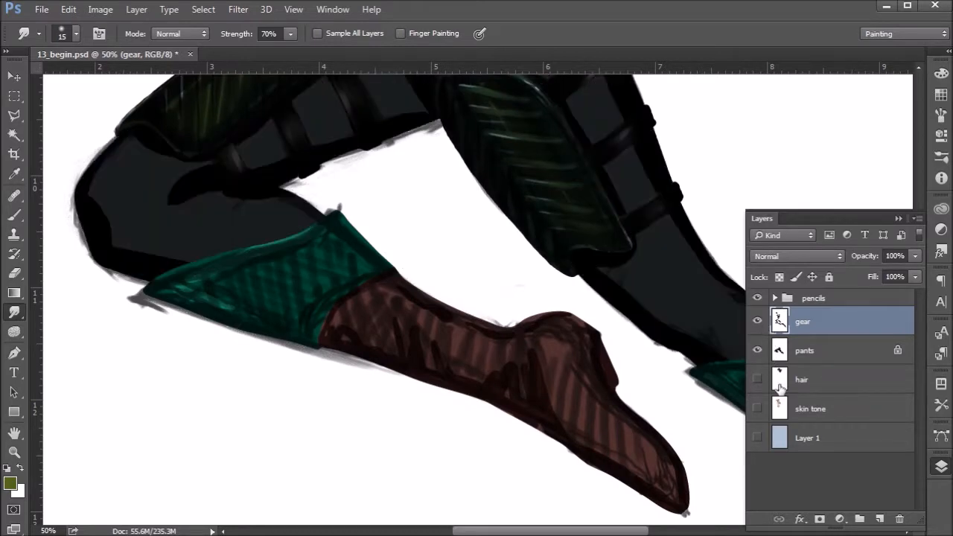
left_click(758, 379)
left_click(758, 408)
left_click(757, 438)
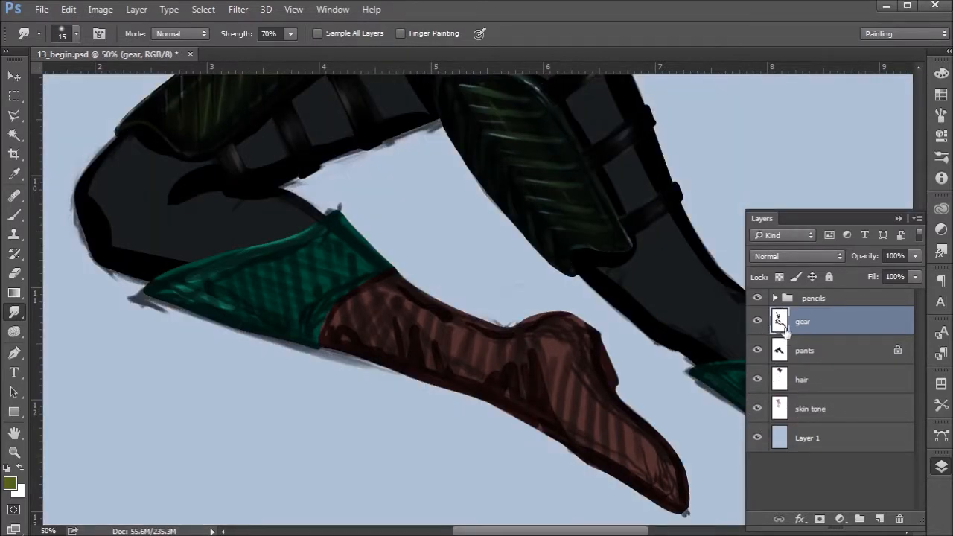
left_click(758, 298)
- Lock the transparent pixels of the gear layer, checking which parts of the figure it contains
mouse_move(667, 196)
left_mouse_down()
mouse_move(649, 213)
mouse_move(644, 287)
left_mouse_up()
scroll(644, 287, "up", 10)
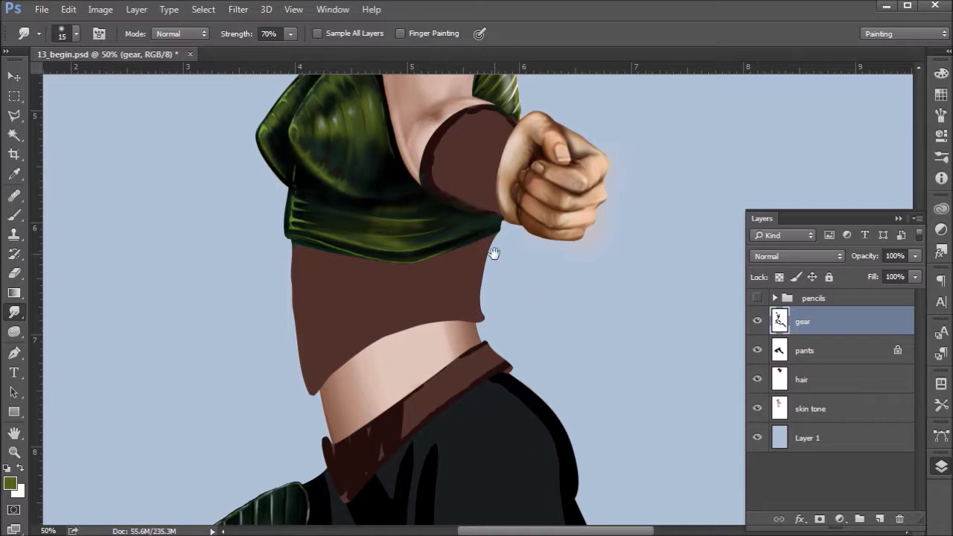
scroll(493, 256, "up", 2)
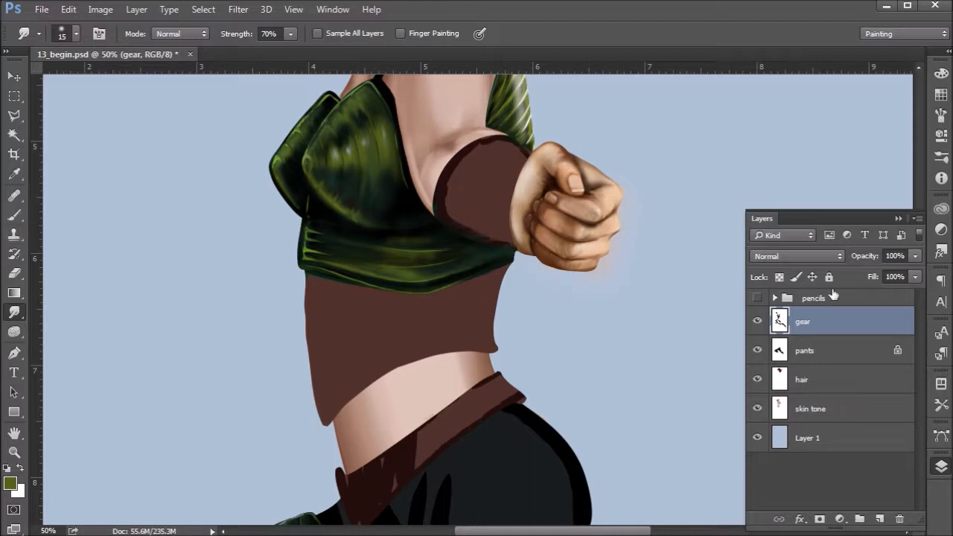
left_click(779, 276)
left_click(757, 321)
left_click(758, 322)
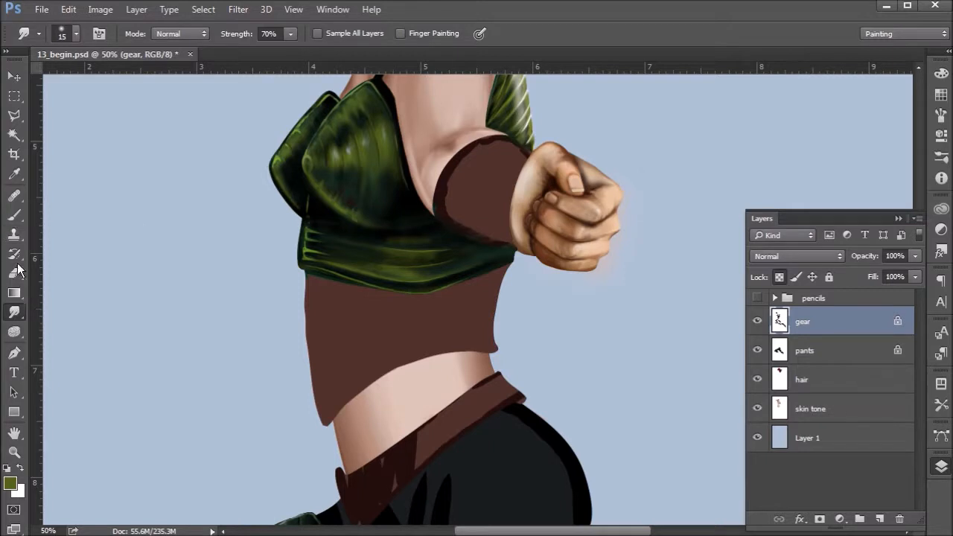
- Set up the super soft brush preset in Multiply mode with dark brown 210d0c sampled from the belt
left_click(14, 215)
left_click(37, 34)
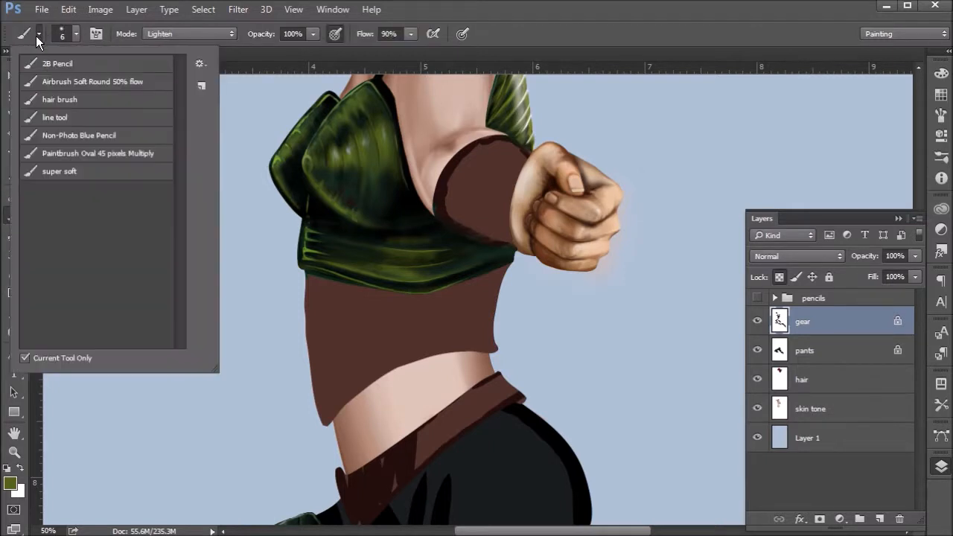
left_click(71, 174)
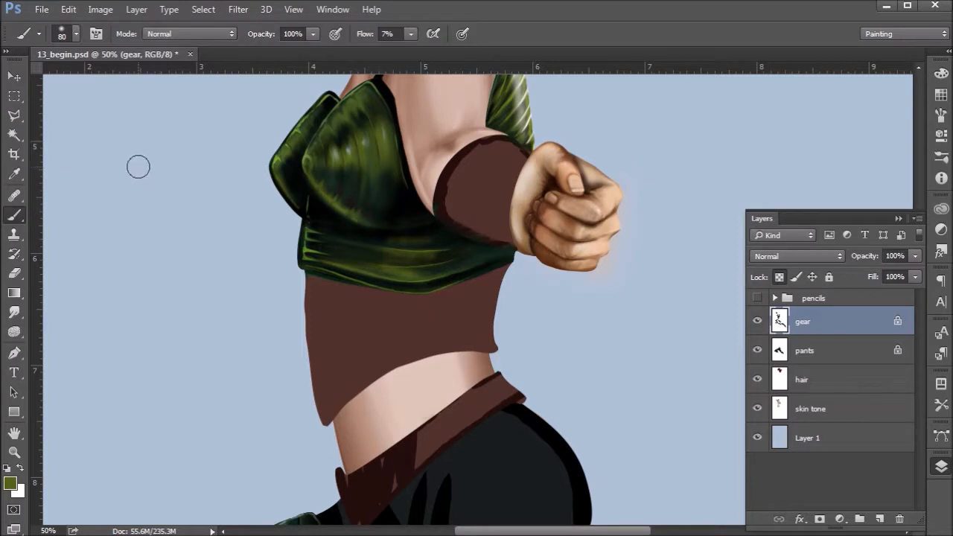
left_click(10, 484)
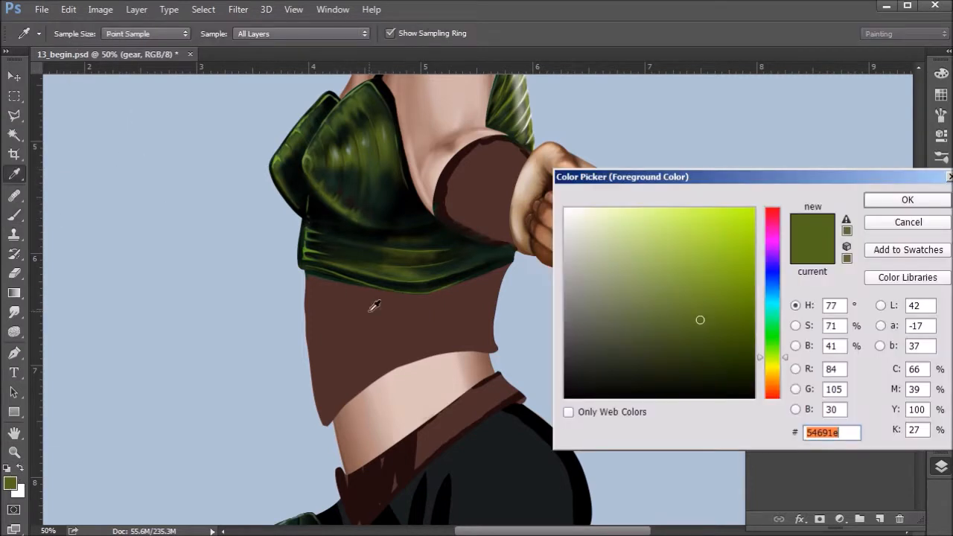
left_click(409, 450)
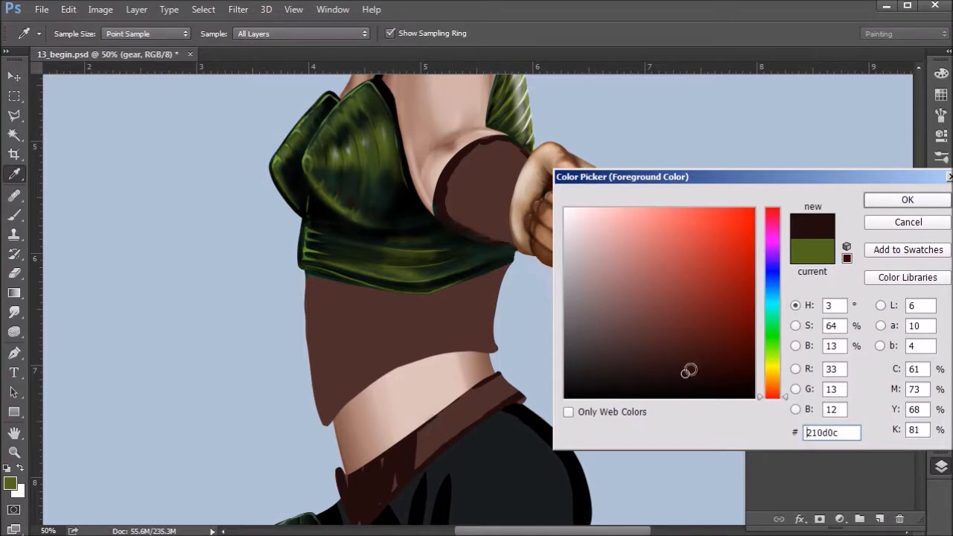
left_click(904, 200)
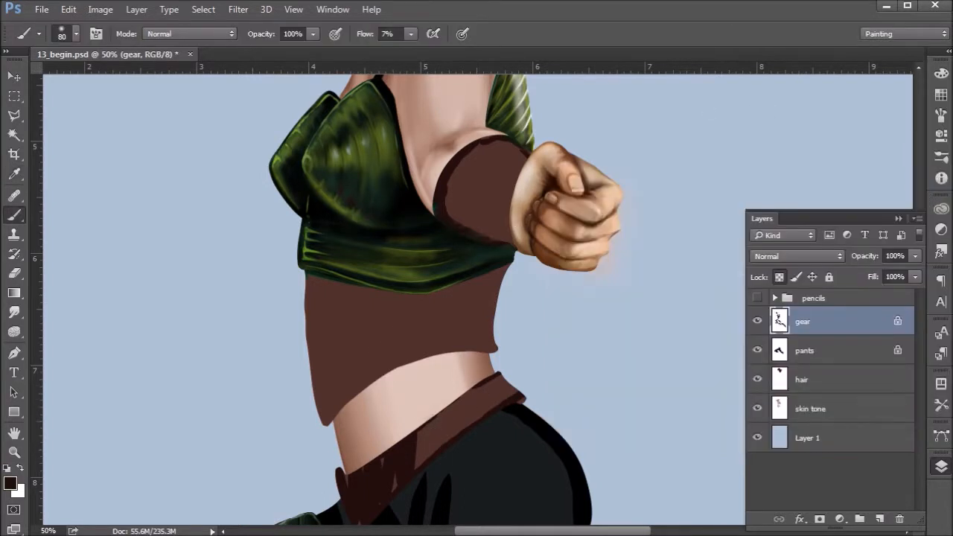
left_click(175, 36)
left_click(180, 102)
mouse_move(315, 310)
left_mouse_down()
mouse_move(326, 398)
mouse_move(335, 260)
mouse_move(339, 350)
left_mouse_up()
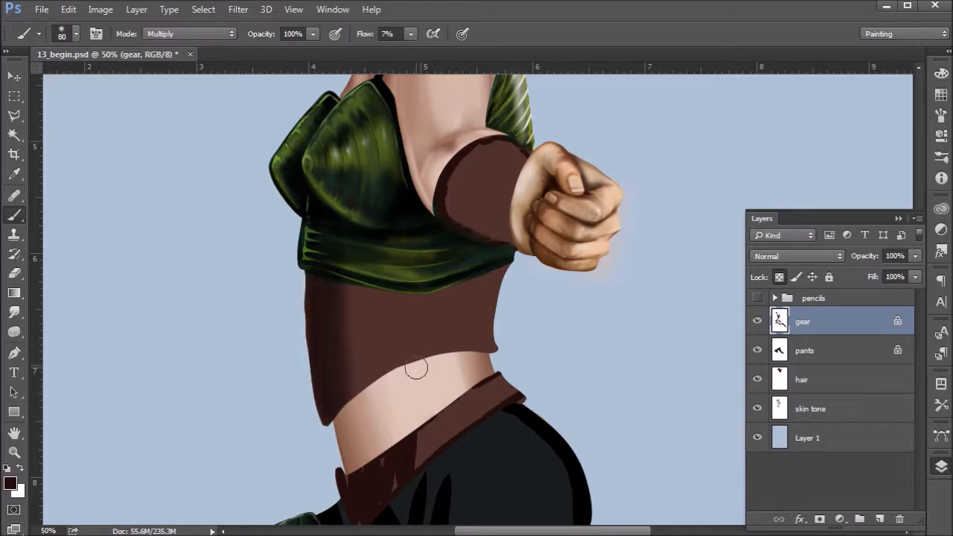
mouse_move(500, 262)
left_mouse_down()
mouse_move(493, 323)
mouse_move(494, 295)
mouse_move(391, 275)
mouse_move(339, 287)
mouse_move(477, 325)
mouse_move(476, 336)
mouse_move(303, 281)
mouse_move(390, 305)
left_mouse_up()
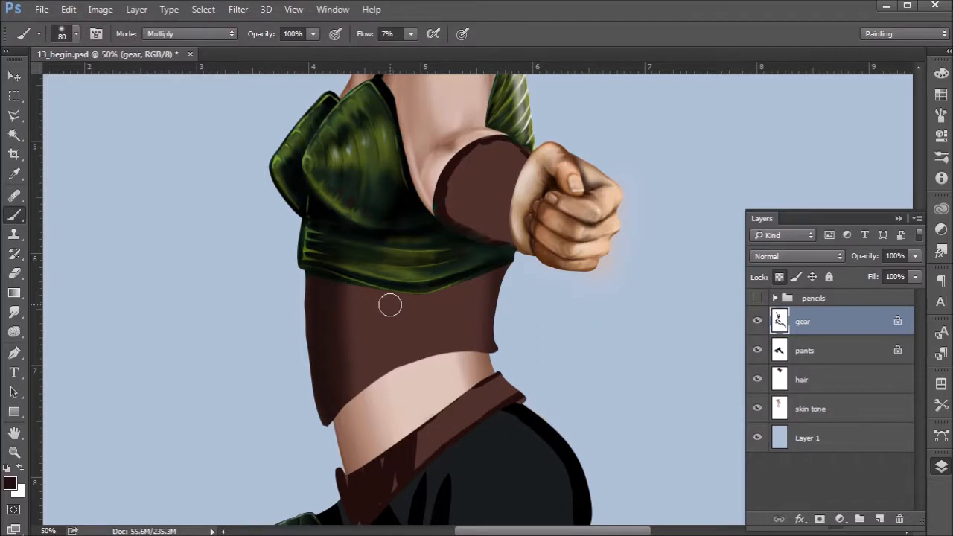
key("ctrl+alt+z")
key("ctrl+alt+z")
key("ctrl+alt+z")
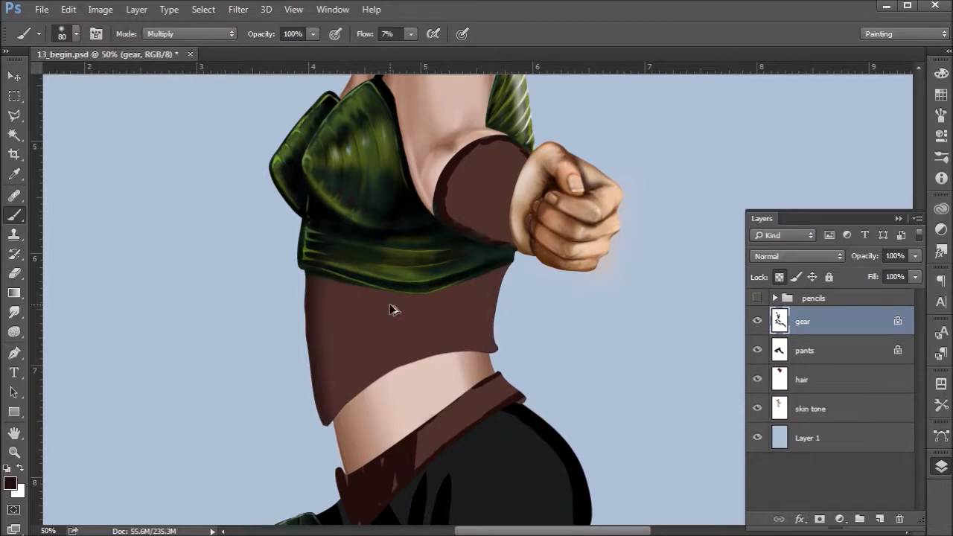
- Shade the brown midriff garment along its upper edge, just beneath the green top, with a brush reduced to 25 px
key("ctrl+plus")
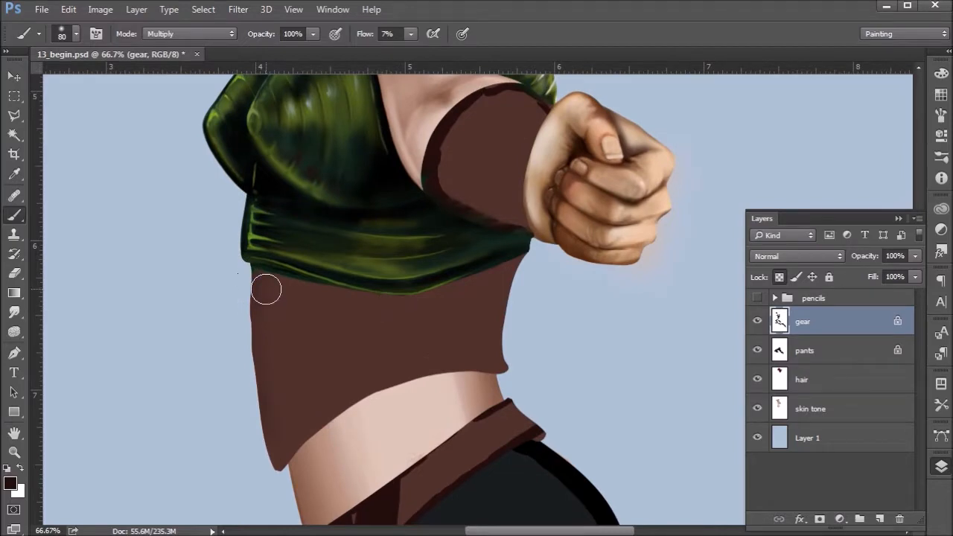
key("bracketleft")
key("bracketleft")
key("bracketleft")
key("bracketleft")
key("bracketleft")
key("bracketleft")
key("bracketleft")
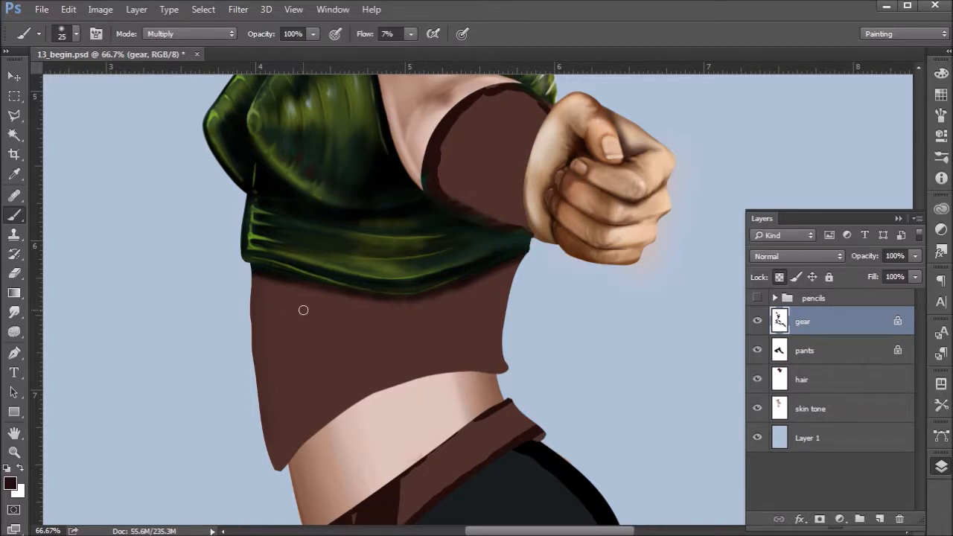
- Paint a soft shadow down the left edge of the brown midriff garment with a 70 px brush
key("bracketright")
key("bracketright")
key("bracketright")
mouse_move(260, 315)
left_mouse_down()
mouse_move(260, 286)
mouse_move(273, 297)
mouse_move(253, 281)
mouse_move(269, 297)
mouse_move(266, 396)
mouse_move(264, 284)
mouse_move(275, 434)
mouse_move(263, 284)
mouse_move(263, 429)
mouse_move(266, 289)
mouse_move(274, 463)
mouse_move(274, 277)
mouse_move(289, 461)
left_mouse_up()
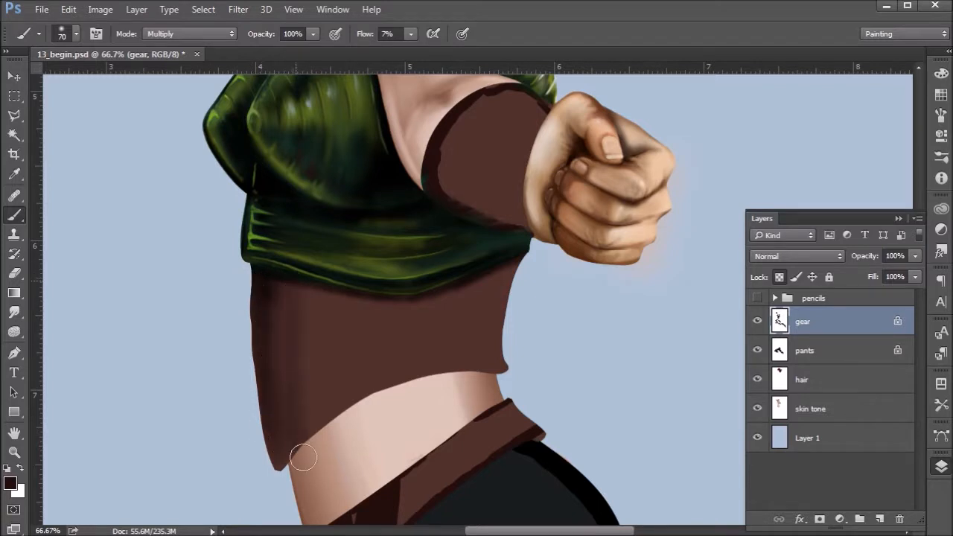
- Build up broad soft shadows on both sides of the midriff garment with the brush enlarged to 125 px
key("bracketright")
key("bracketright")
key("bracketright")
key("bracketright")
mouse_move(318, 320)
left_mouse_down()
mouse_move(298, 300)
mouse_move(313, 304)
mouse_move(306, 420)
mouse_move(317, 312)
mouse_move(315, 399)
mouse_move(316, 296)
mouse_move(335, 444)
mouse_move(321, 314)
mouse_move(342, 416)
mouse_move(309, 305)
mouse_move(280, 276)
mouse_move(343, 304)
left_mouse_up()
mouse_move(296, 326)
left_mouse_down()
mouse_move(308, 456)
mouse_move(287, 341)
mouse_move(292, 406)
mouse_move(272, 409)
mouse_move(311, 361)
mouse_move(395, 458)
left_mouse_up()
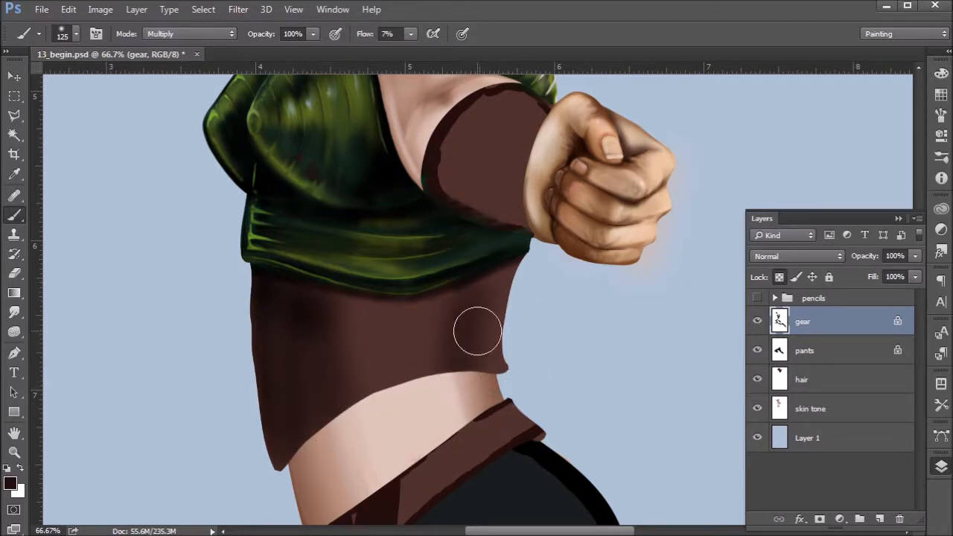
- Darken the lower hem of the midriff garment, reducing the brush to 45 px
key("bracketleft")
key("bracketleft")
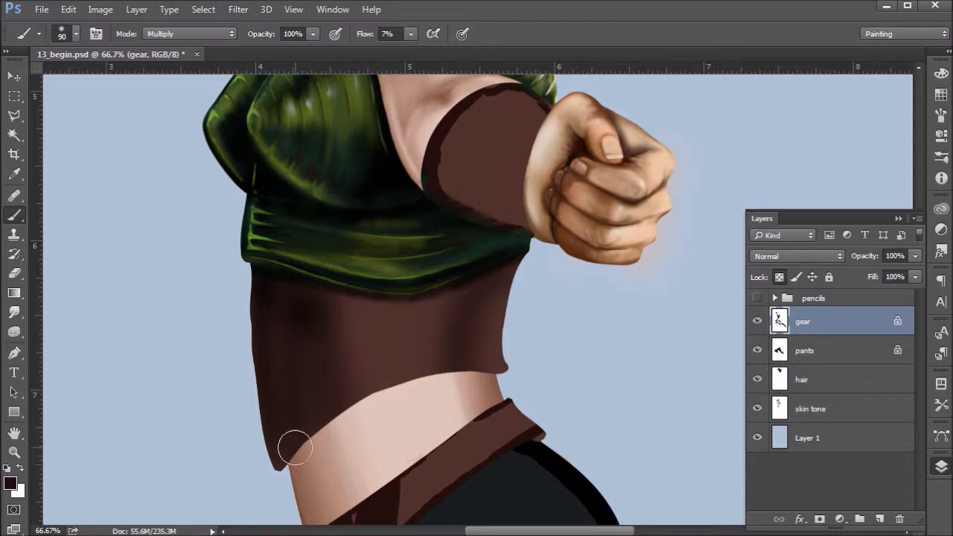
key("bracketleft")
key("bracketleft")
key("bracketleft")
key("bracketleft")
key("bracketleft")
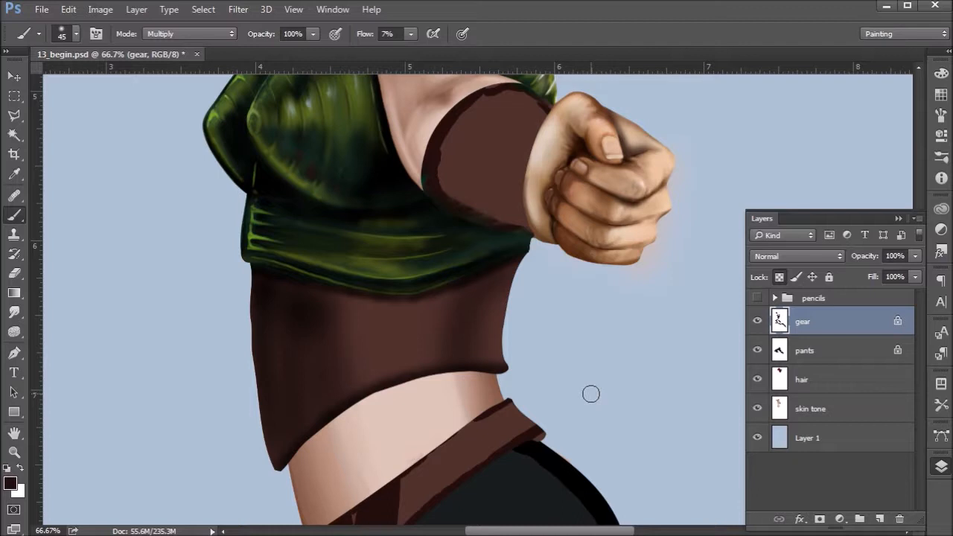
- Set up the line tool brush preset with 67% flow and the lighter brown 5f3b38 as foreground color
left_click(38, 33)
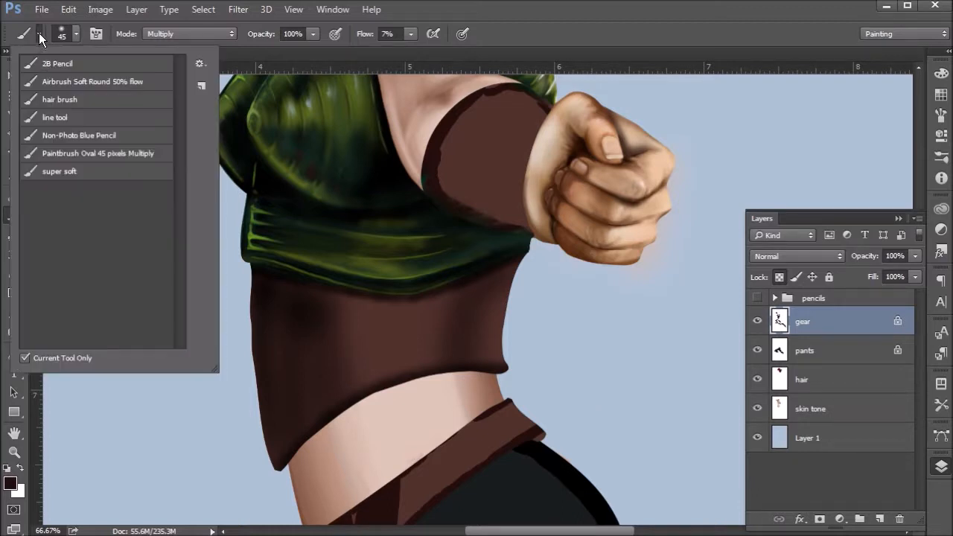
left_click(65, 119)
left_click(66, 118)
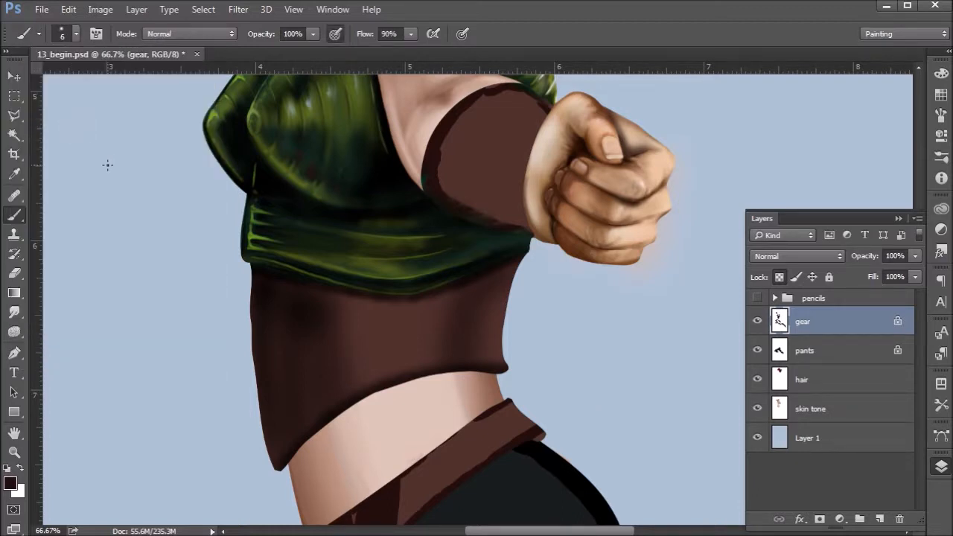
left_click_drag(365, 34, 348, 50)
left_click(10, 483)
left_click(393, 340)
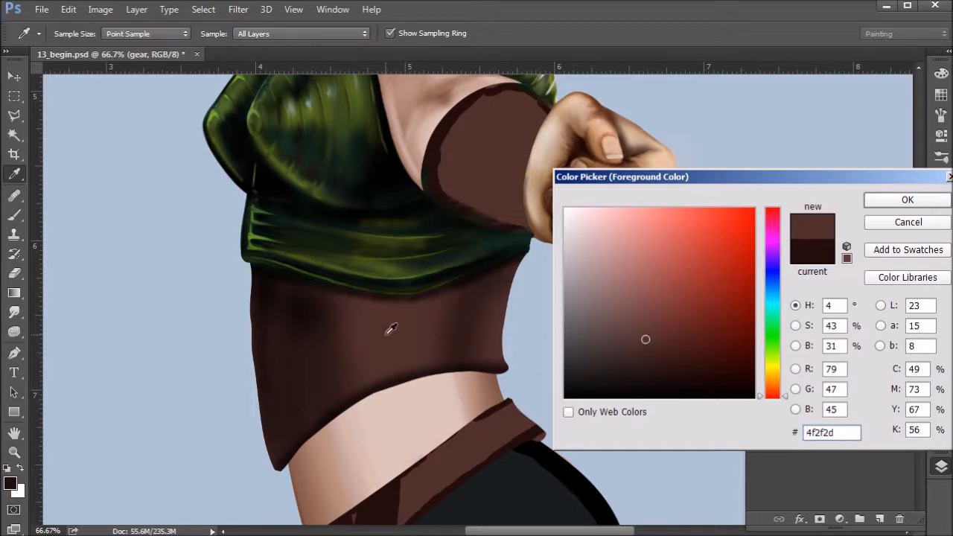
left_click_drag(646, 339, 642, 328)
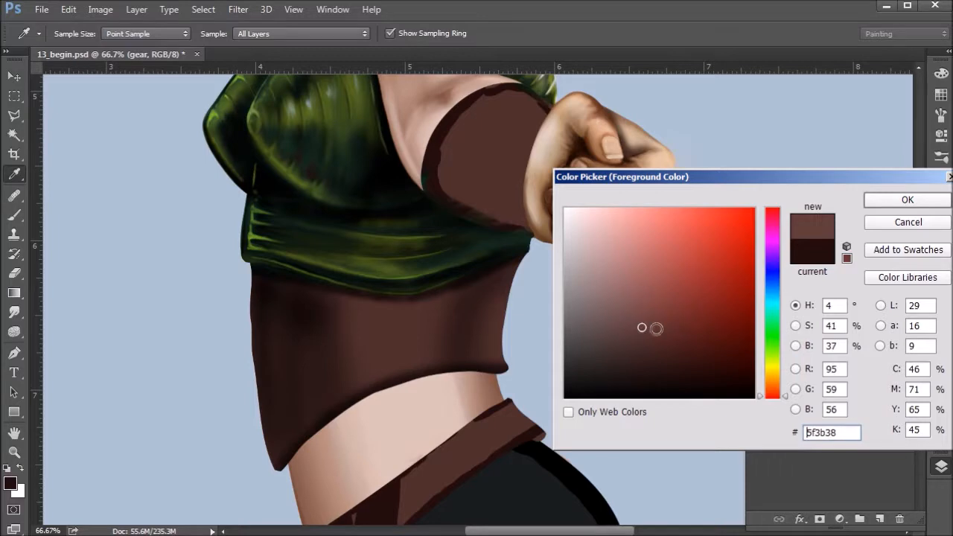
left_click(918, 201)
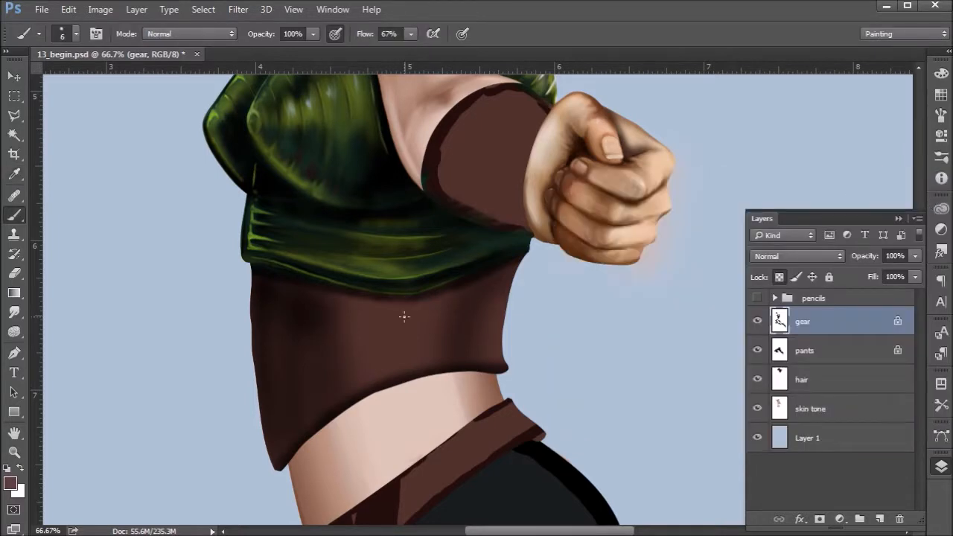
- Paint thin light seam lines down the midriff garment in Screen mode, following the placement in the pencils sketch
left_click(758, 298)
left_click(757, 299)
left_click(175, 34)
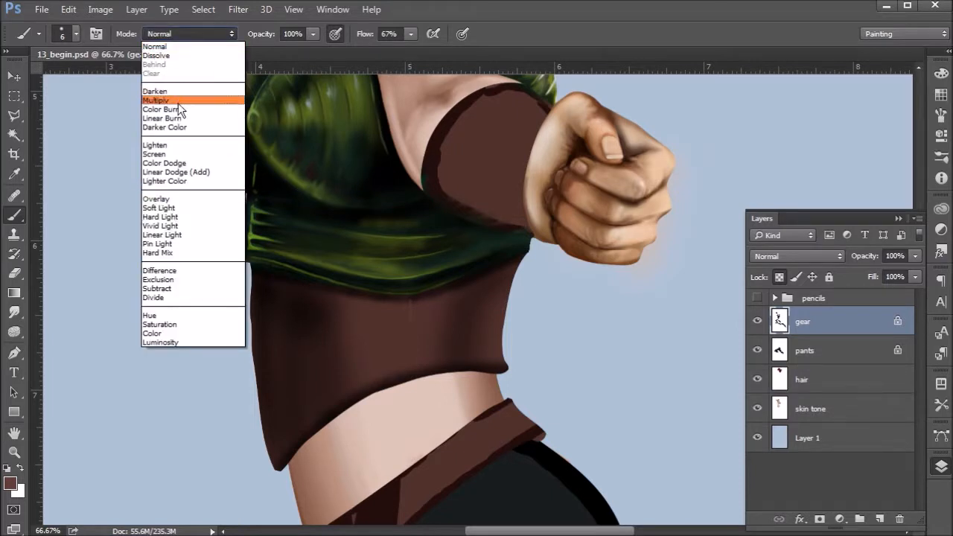
left_click(179, 155)
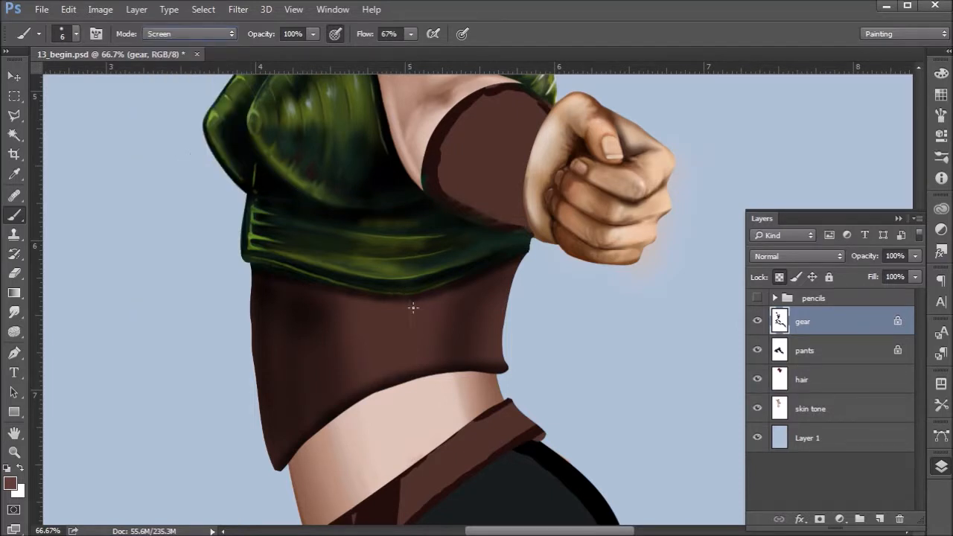
left_click_drag(408, 303, 412, 344)
left_click(757, 298)
left_click(757, 299)
left_click(757, 298)
left_click(757, 298)
- Set the foreground color to the dark brown 210d0c sampled from the artwork and switch the brush to Multiply mode
key("x")
left_click(11, 482)
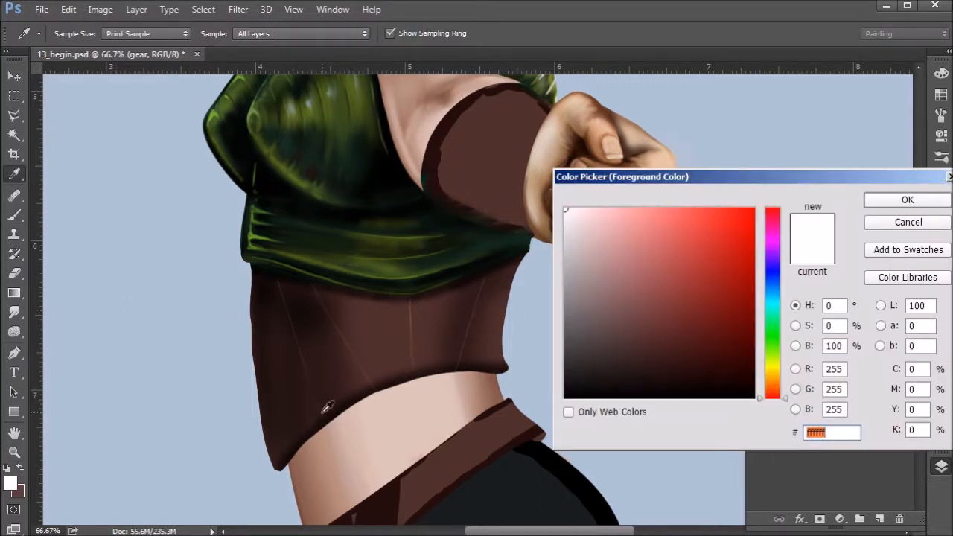
left_click(448, 120)
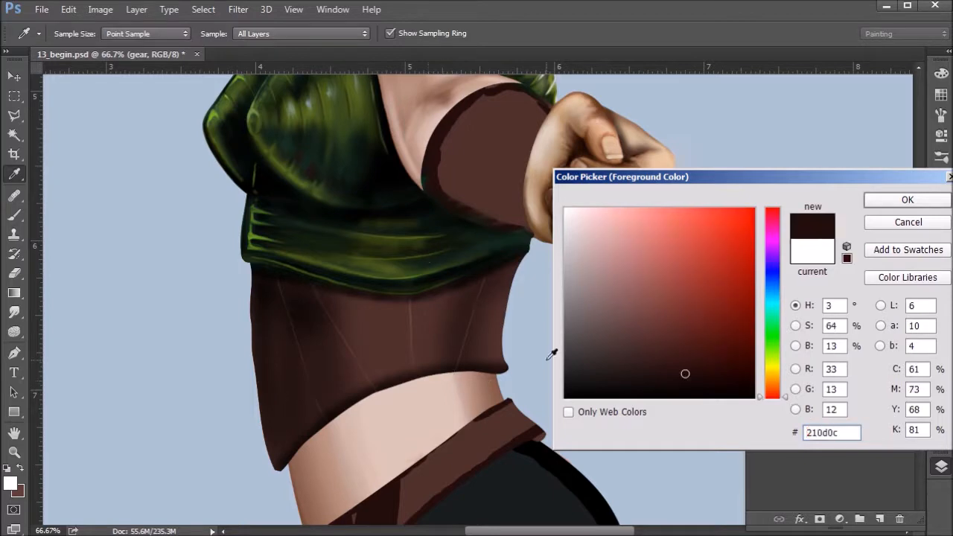
left_click(907, 201)
key("b")
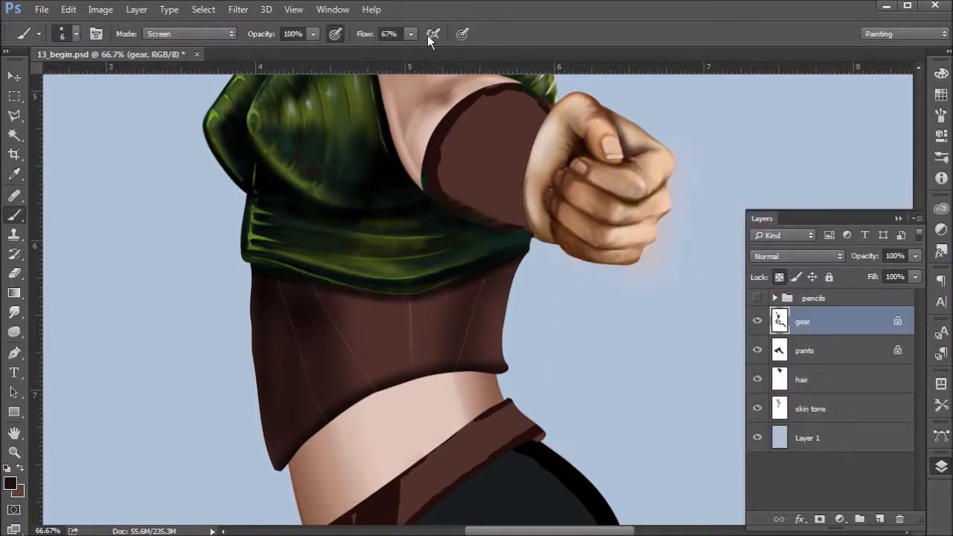
left_click(206, 32)
left_click(196, 101)
- Paint thin dark shadow lines alongside the center and right seams of the midriff garment, lowering the flow to 35%
key("ctrl+plus")
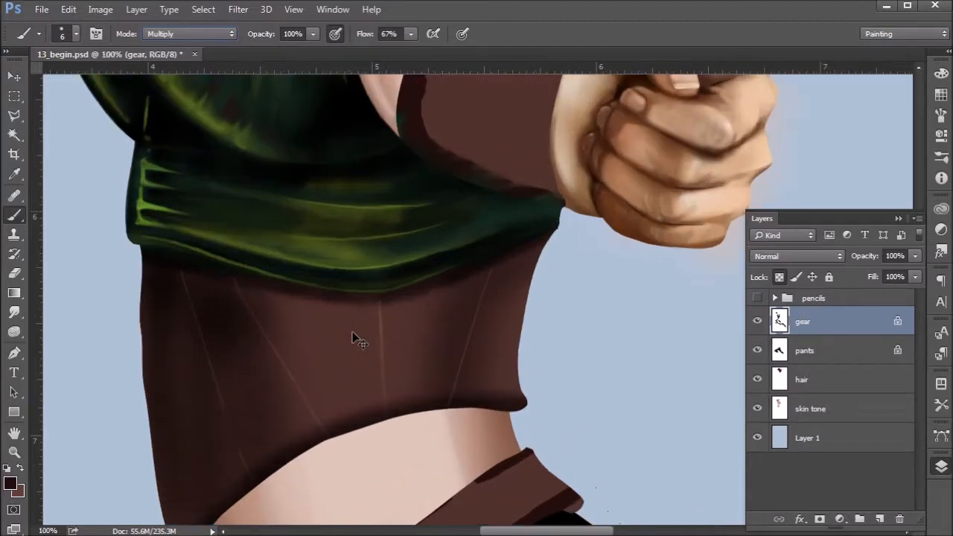
key("ctrl+plus")
mouse_move(392, 356)
left_mouse_down()
mouse_move(454, 191)
mouse_move(502, 258)
left_mouse_up()
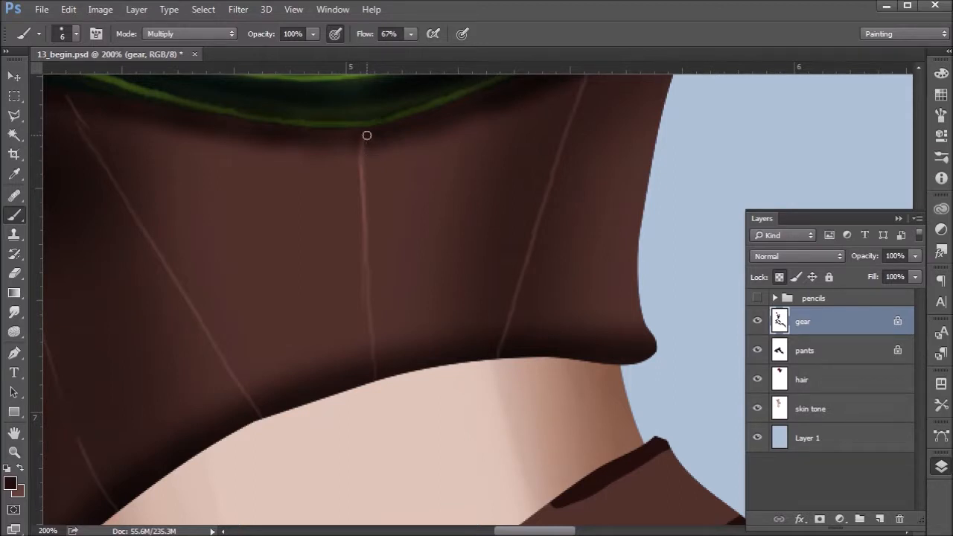
left_click_drag(365, 138, 365, 157)
left_click_drag(366, 34, 366, 37)
mouse_move(367, 151)
left_mouse_down()
mouse_move(364, 183)
mouse_move(366, 142)
mouse_move(378, 368)
left_mouse_up()
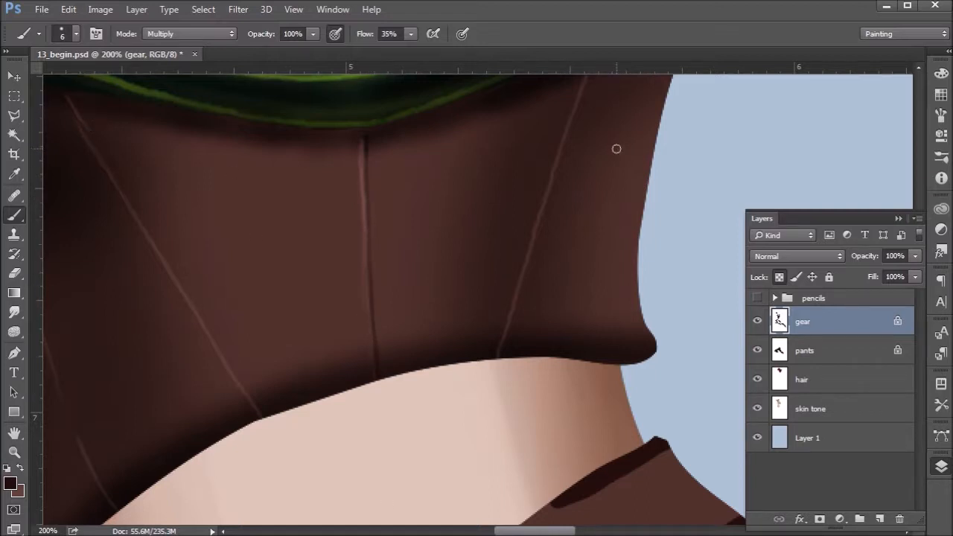
mouse_move(506, 355)
left_mouse_down()
mouse_move(578, 113)
mouse_move(570, 70)
left_mouse_up()
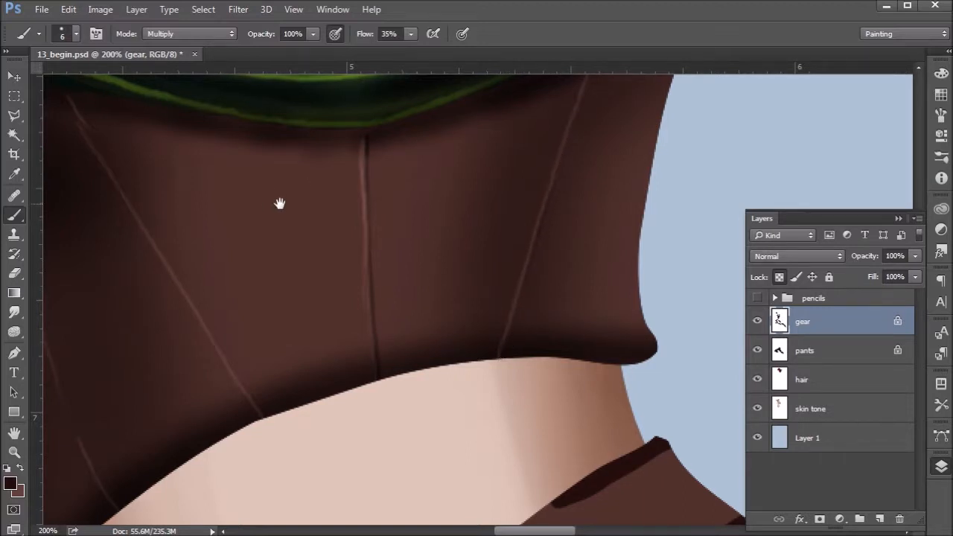
- Trace thin dark shadow lines along the two left seams of the midriff garment, down to its hem
left_click_drag(97, 145, 251, 149)
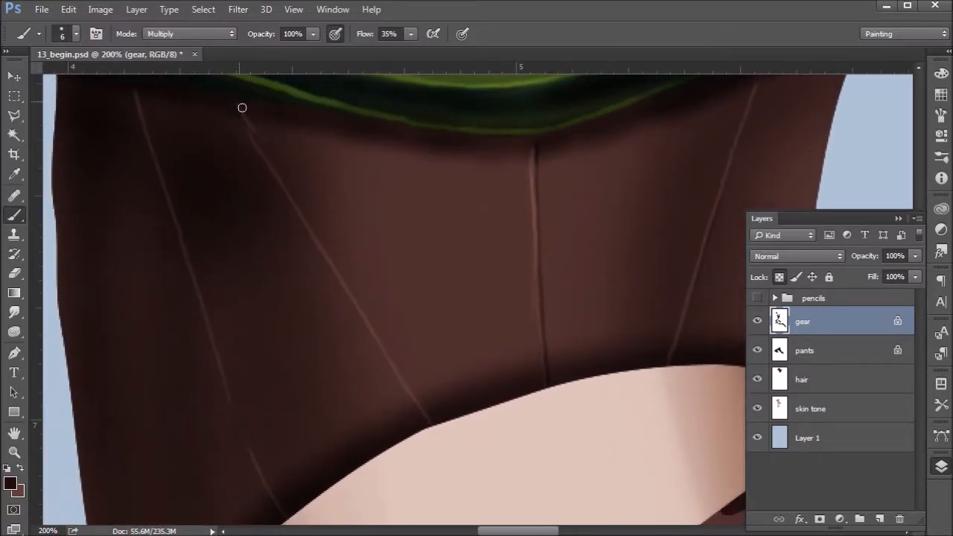
left_click_drag(245, 116, 418, 398)
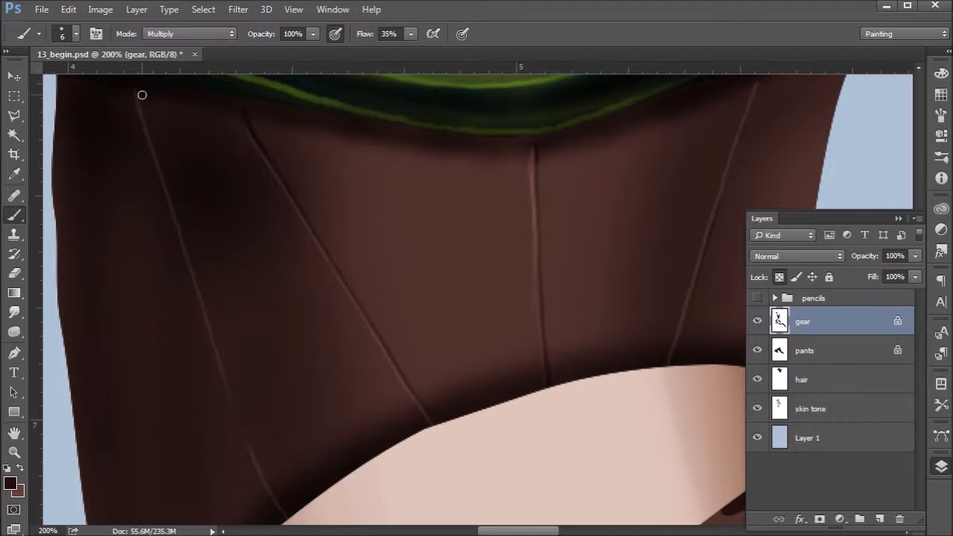
mouse_move(143, 103)
left_mouse_down()
mouse_move(238, 409)
mouse_move(285, 511)
left_mouse_up()
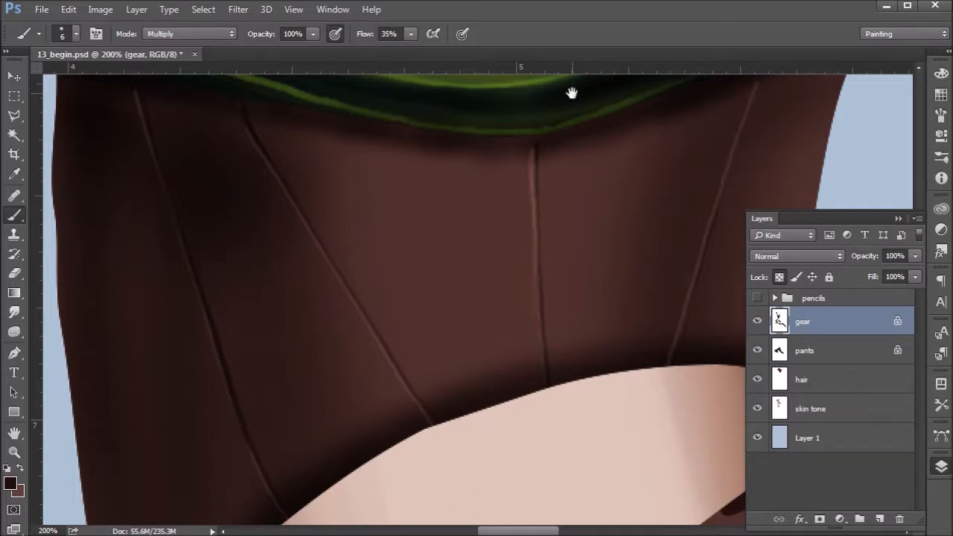
scroll(571, 92, "down", 4)
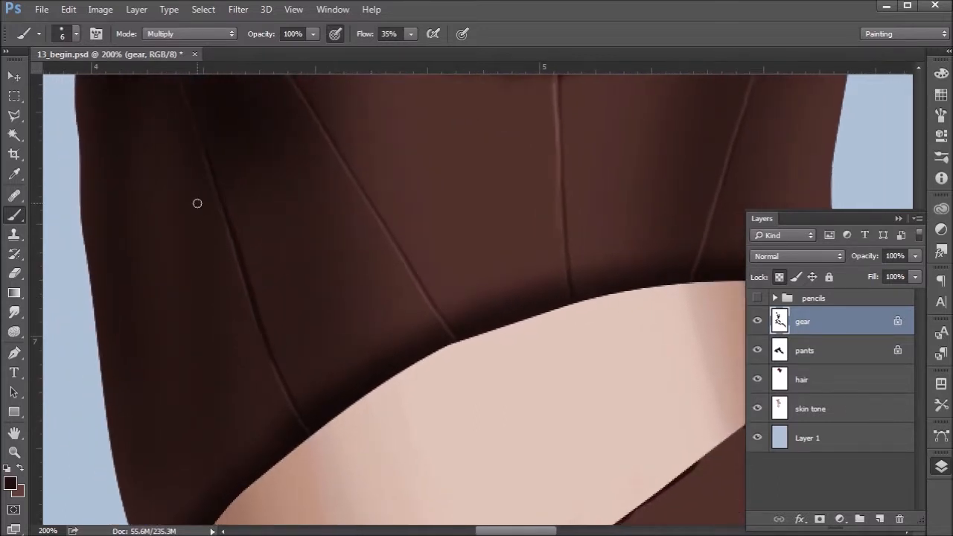
scroll(717, 519, "down", 3)
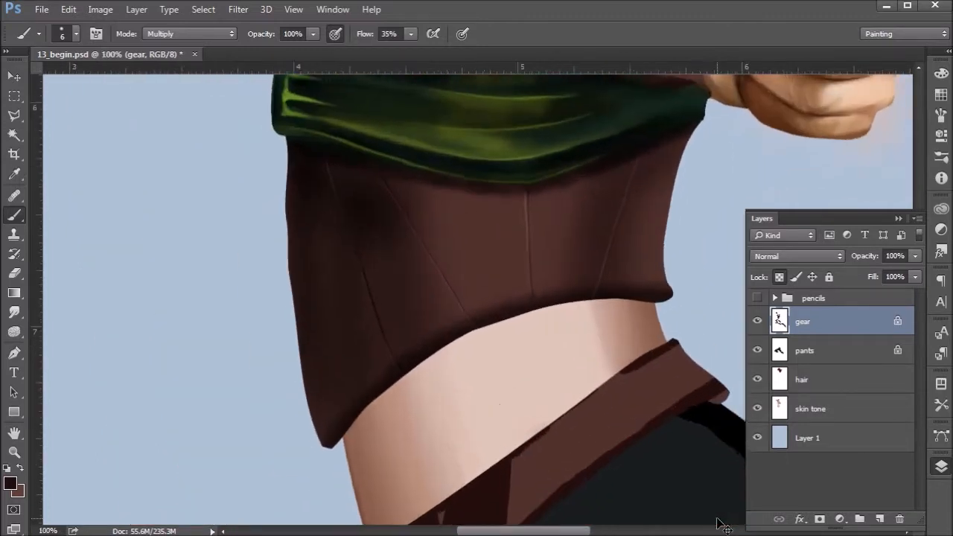
- Paint thin dark cross creases between the midriff garment's seams, showing the pencils group as a placement guide and hiding it again
scroll(717, 519, "up", 1)
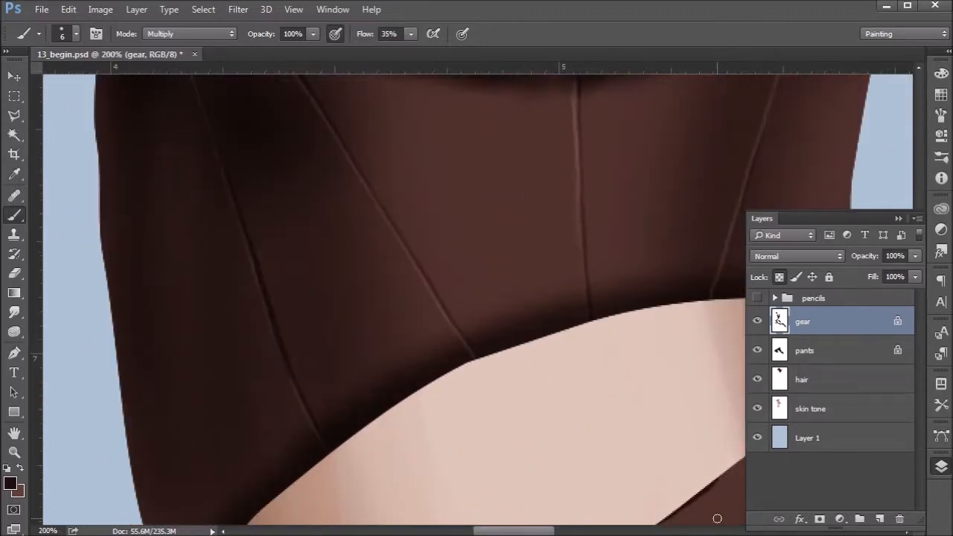
left_click(757, 299)
left_click(759, 302)
scroll(326, 385, "down", 1)
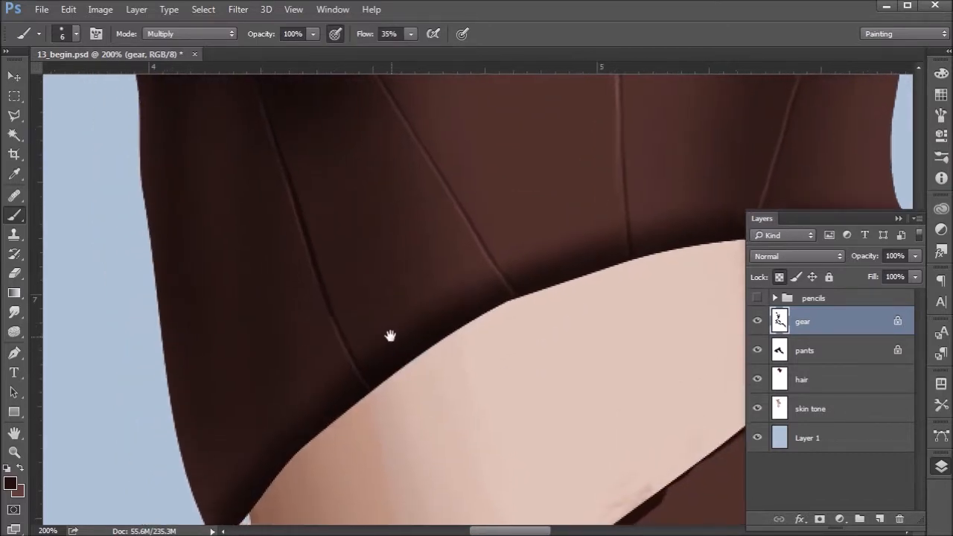
scroll(367, 275, "down", 1)
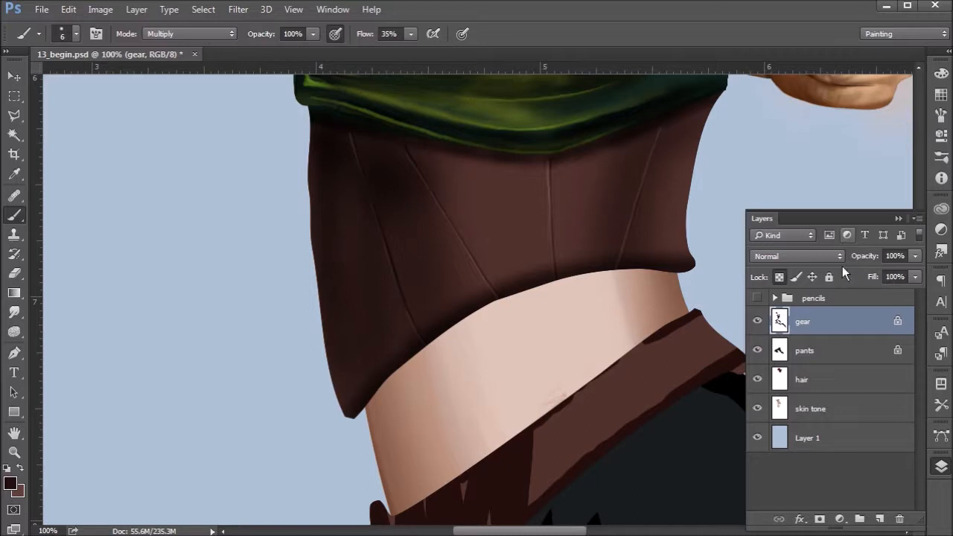
left_click(755, 298)
left_click(754, 298)
left_click(758, 299)
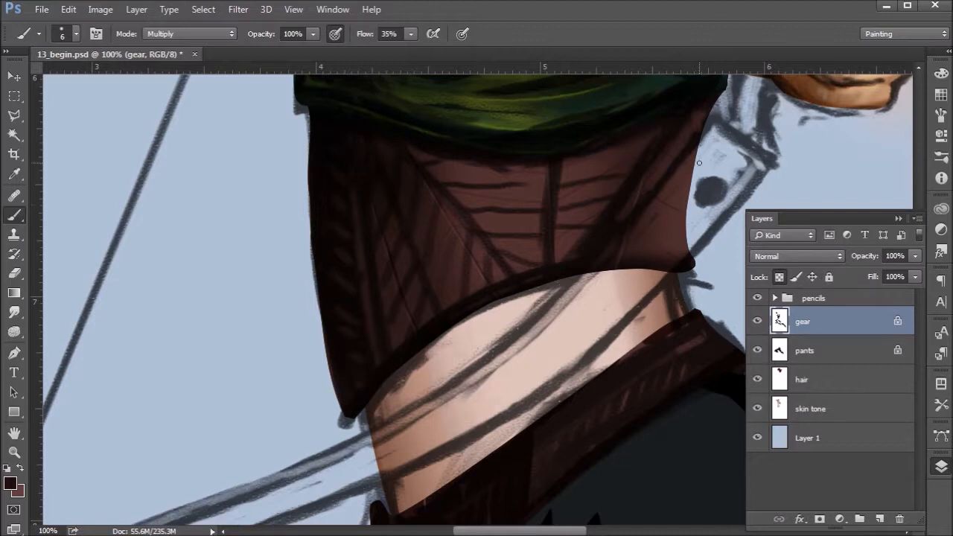
left_click(757, 298)
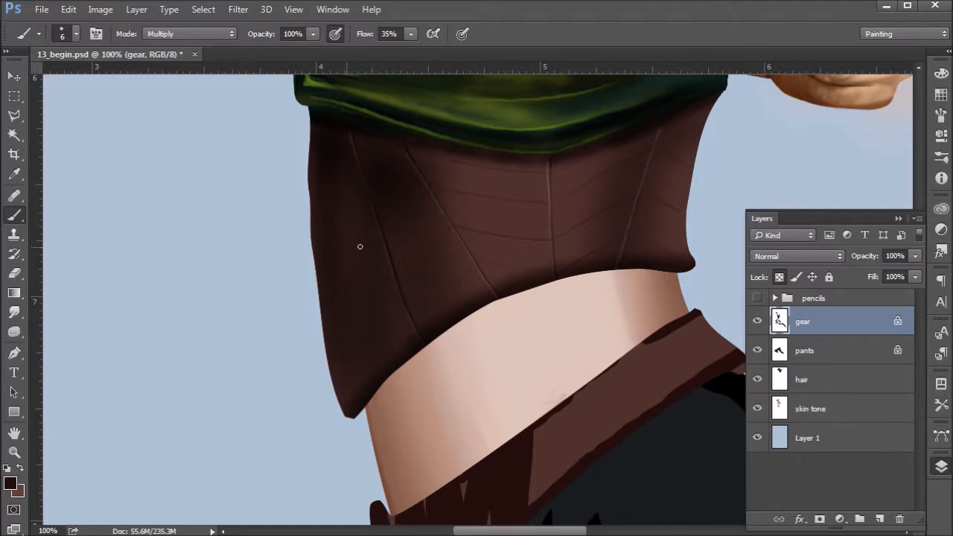
- Add thin light highlights along the garment's cross creases with the lighter brown, using a 5 px brush in Screen mode
key("x")
left_click(202, 34)
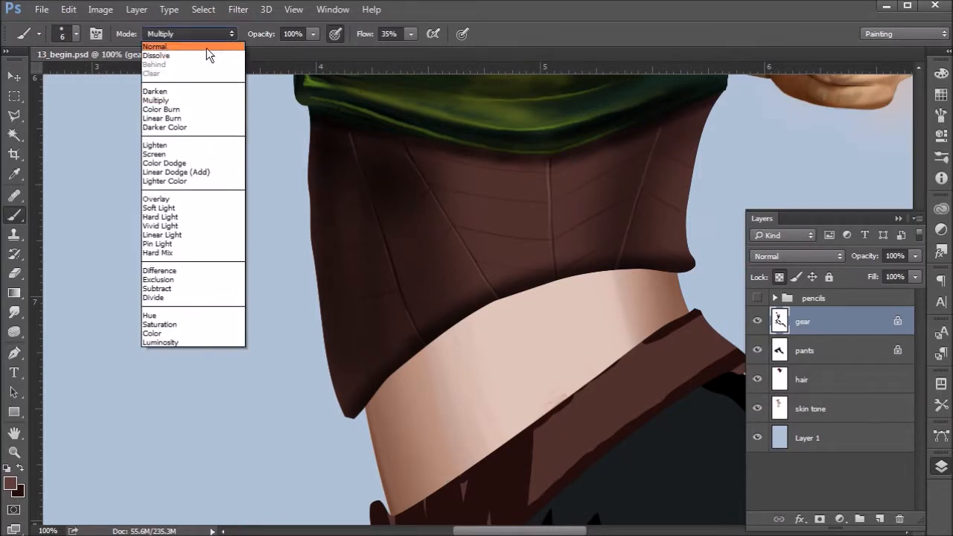
left_click(190, 154)
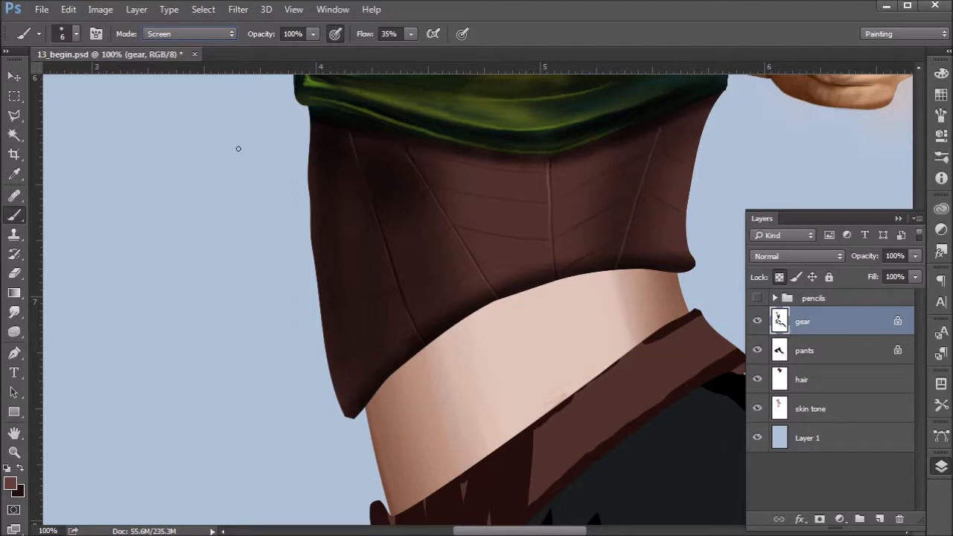
key("ctrl+plus")
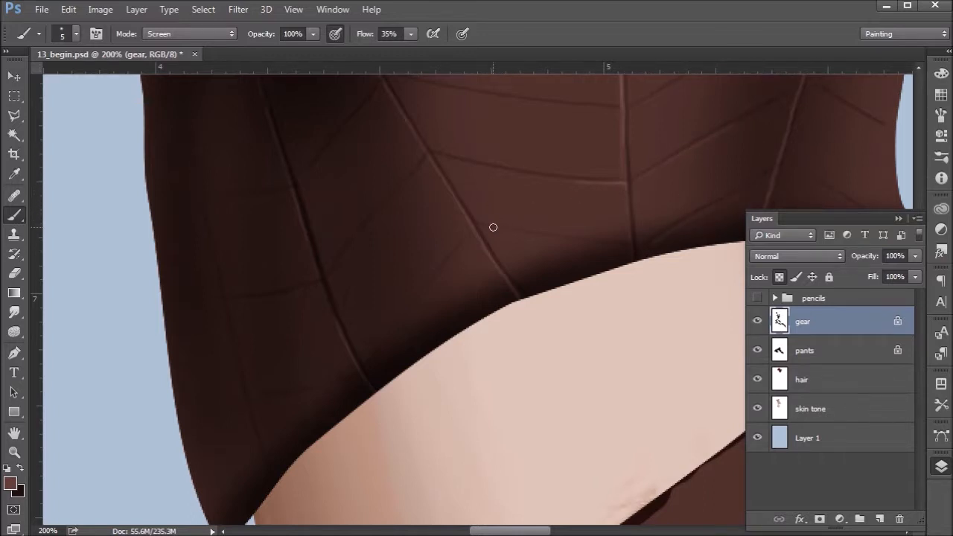
left_click_drag(496, 229, 603, 237)
left_click_drag(499, 123, 436, 188)
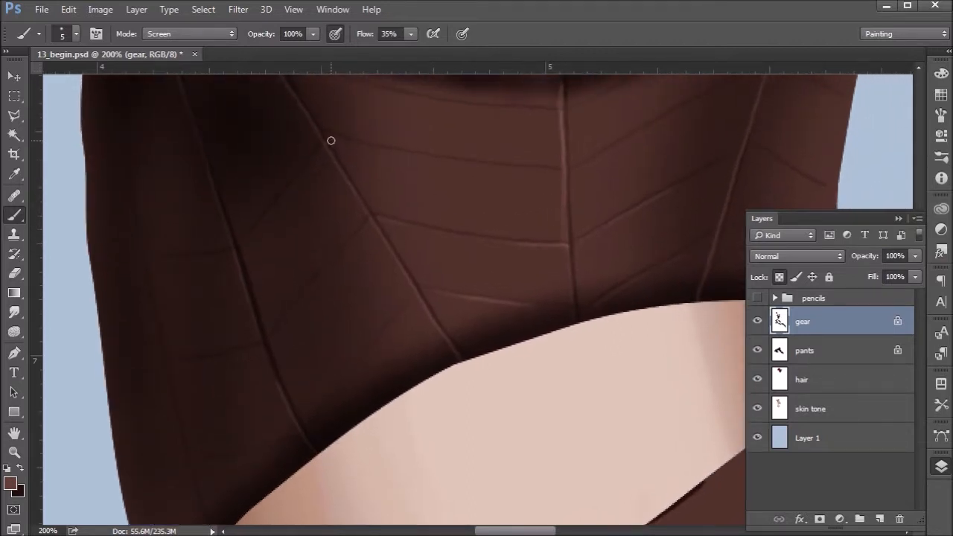
left_click_drag(523, 159, 457, 208)
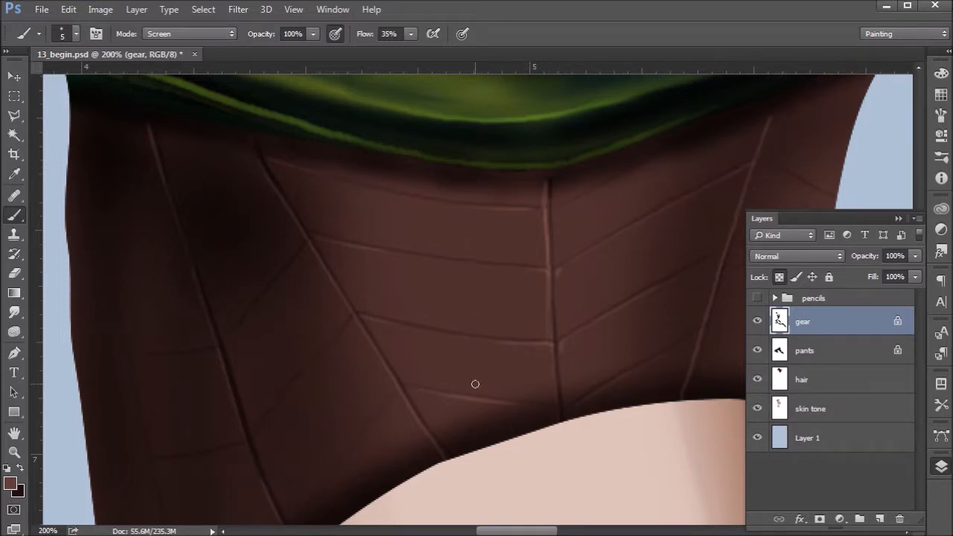
key("ctrl+minus")
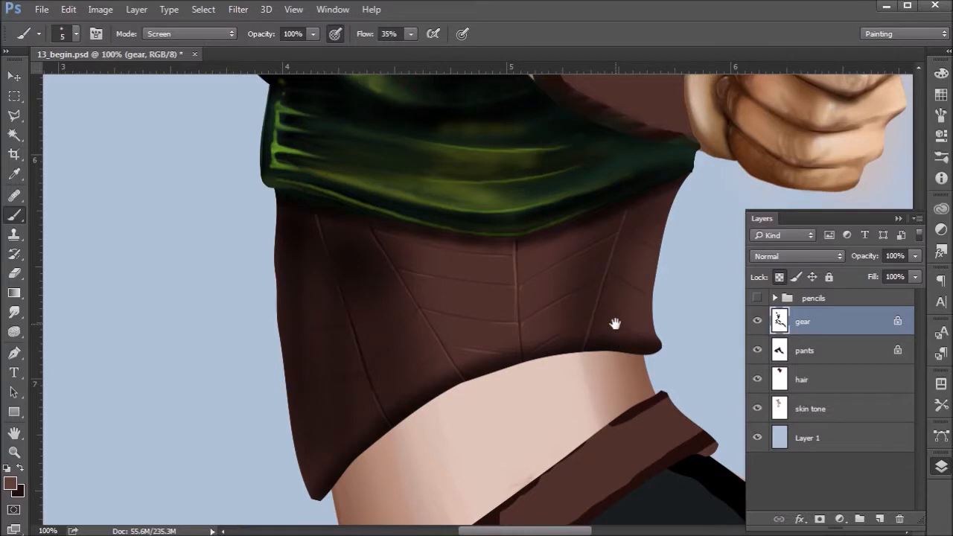
- Blend the hard-edged dark and light patches of the belt using the Smudge tool enlarged to 30 px at 70% strength
left_click_drag(613, 323, 581, 161)
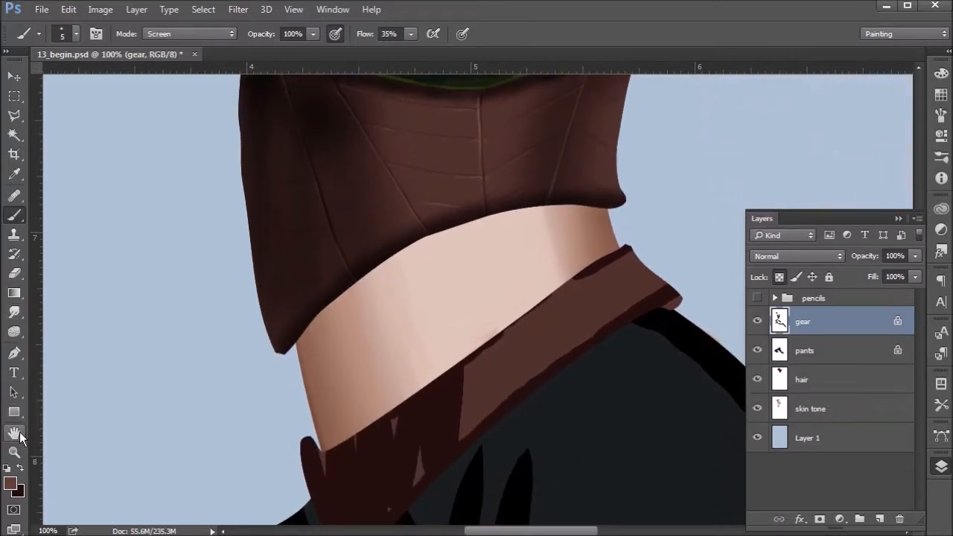
left_click(15, 313)
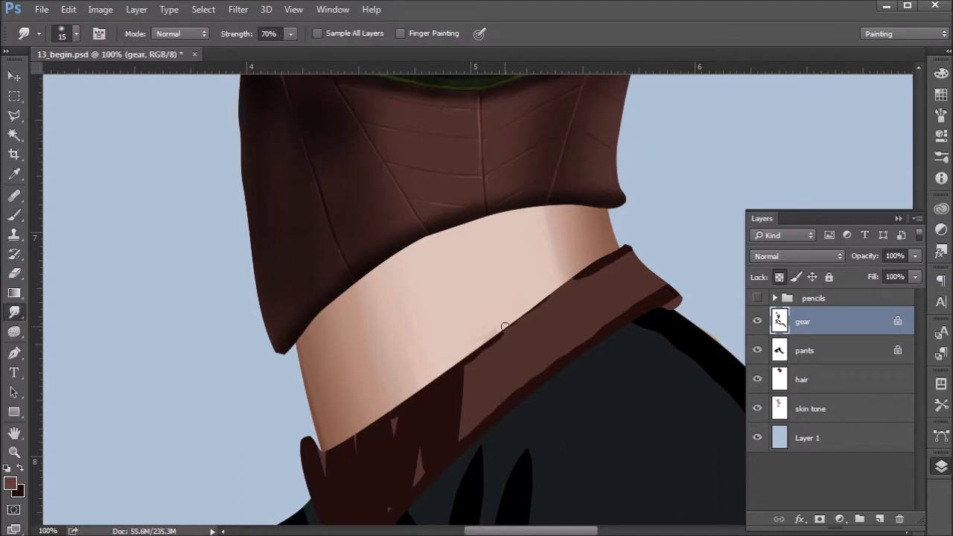
key("bracketright")
key("bracketright")
key("bracketright")
mouse_move(511, 384)
left_mouse_down()
mouse_move(530, 377)
mouse_move(531, 355)
mouse_move(382, 440)
mouse_move(436, 390)
mouse_move(325, 454)
mouse_move(521, 371)
left_mouse_up()
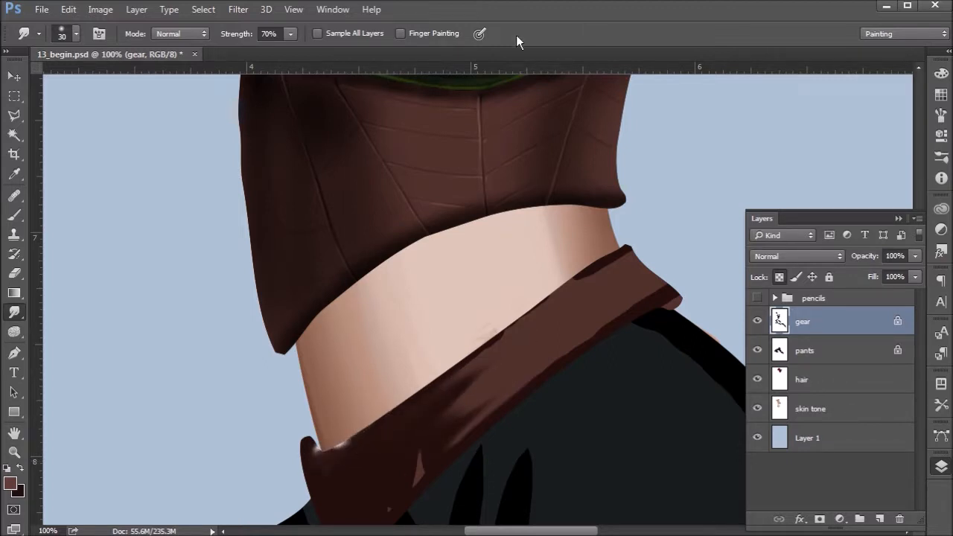
key("ctrl+z")
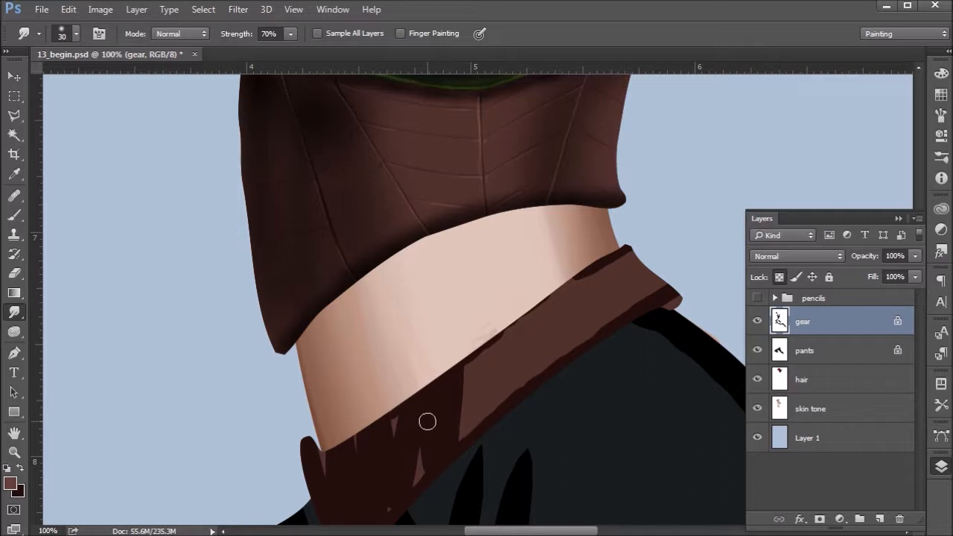
mouse_move(375, 433)
left_mouse_down()
mouse_move(350, 459)
mouse_move(335, 464)
mouse_move(330, 440)
mouse_move(351, 428)
mouse_move(340, 460)
mouse_move(315, 447)
left_mouse_up()
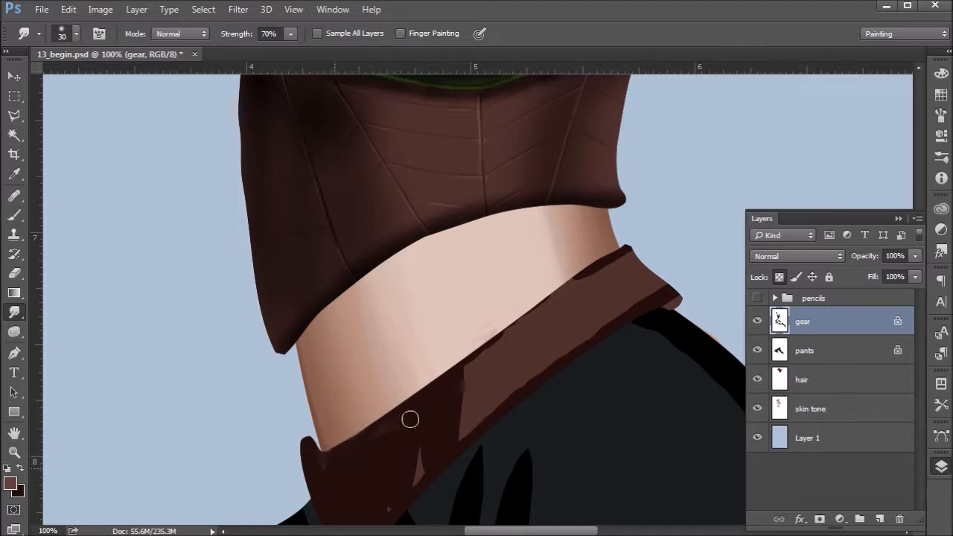
mouse_move(427, 386)
left_mouse_down()
mouse_move(393, 474)
mouse_move(469, 416)
mouse_move(379, 501)
mouse_move(417, 468)
mouse_move(429, 479)
mouse_move(495, 402)
mouse_move(392, 486)
mouse_move(494, 390)
mouse_move(414, 463)
mouse_move(425, 471)
mouse_move(416, 486)
mouse_move(525, 389)
mouse_move(412, 498)
mouse_move(525, 403)
mouse_move(423, 497)
mouse_move(575, 370)
mouse_move(414, 497)
mouse_move(473, 434)
mouse_move(408, 502)
mouse_move(465, 434)
mouse_move(411, 506)
mouse_move(427, 468)
mouse_move(577, 348)
mouse_move(412, 435)
mouse_move(430, 403)
mouse_move(498, 344)
mouse_move(507, 347)
mouse_move(440, 407)
mouse_move(412, 454)
mouse_move(433, 452)
mouse_move(470, 423)
mouse_move(440, 406)
left_mouse_up()
left_click_drag(552, 297, 627, 253)
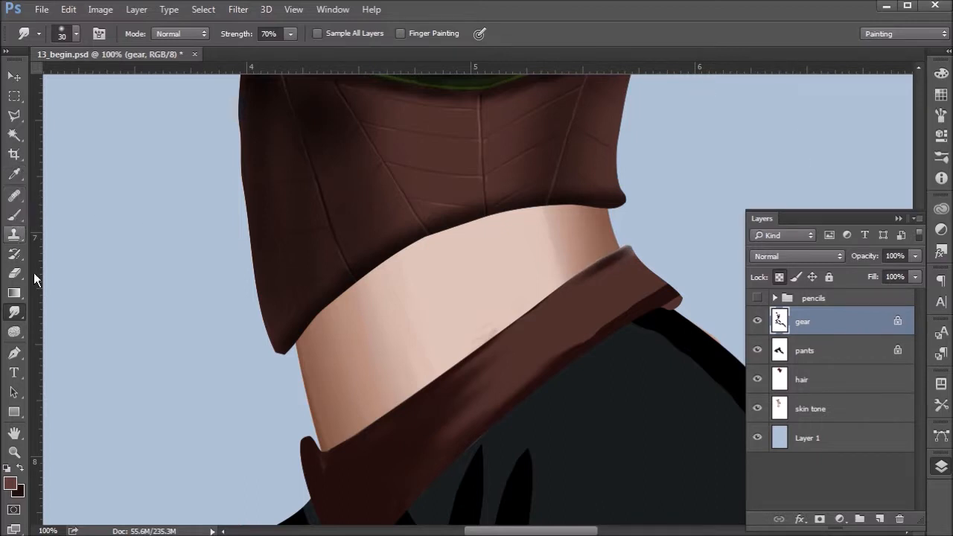
mouse_move(612, 319)
left_mouse_down()
mouse_move(653, 291)
mouse_move(676, 301)
mouse_move(609, 263)
left_mouse_up()
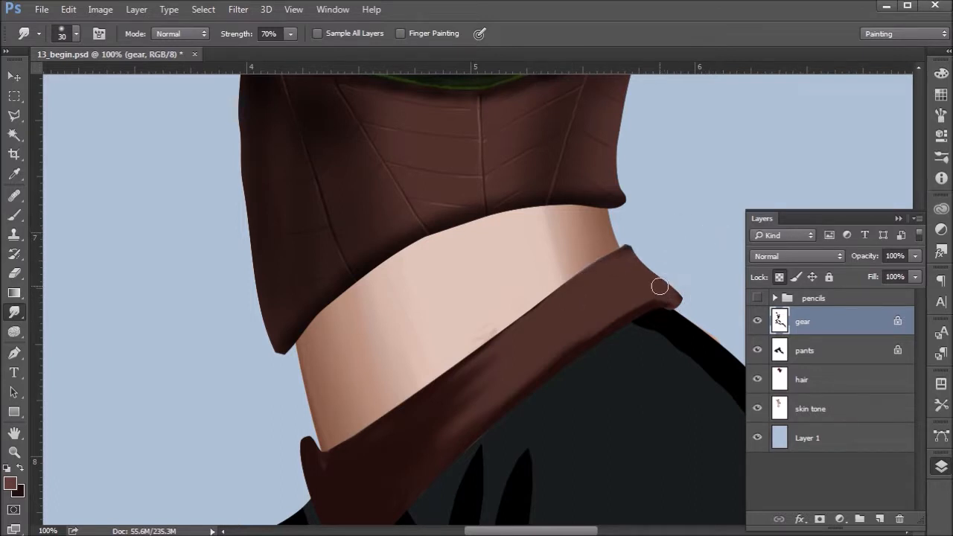
- Paint a thin seam across the belt with the brush, using Multiply mode for the dark line and Screen mode for its highlight
left_click(14, 215)
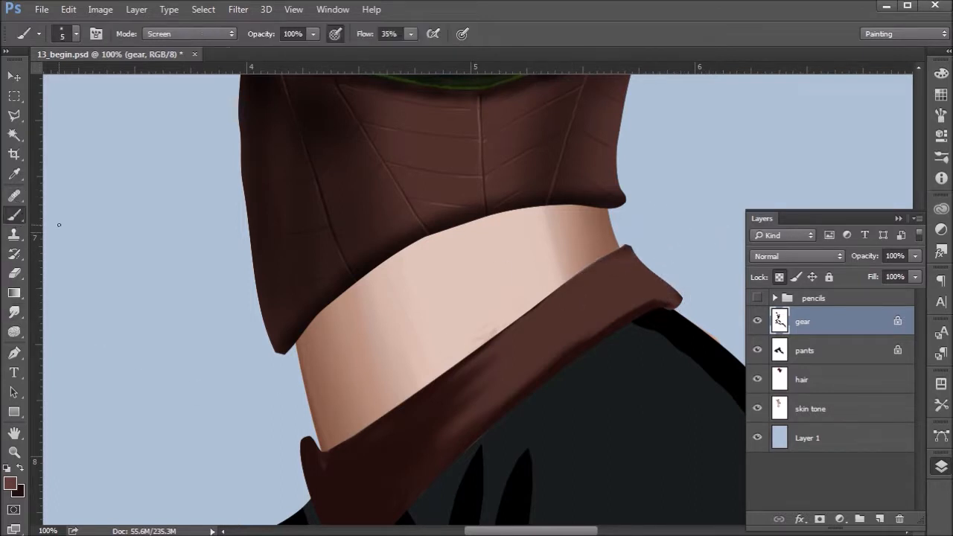
left_click(512, 355, "alt")
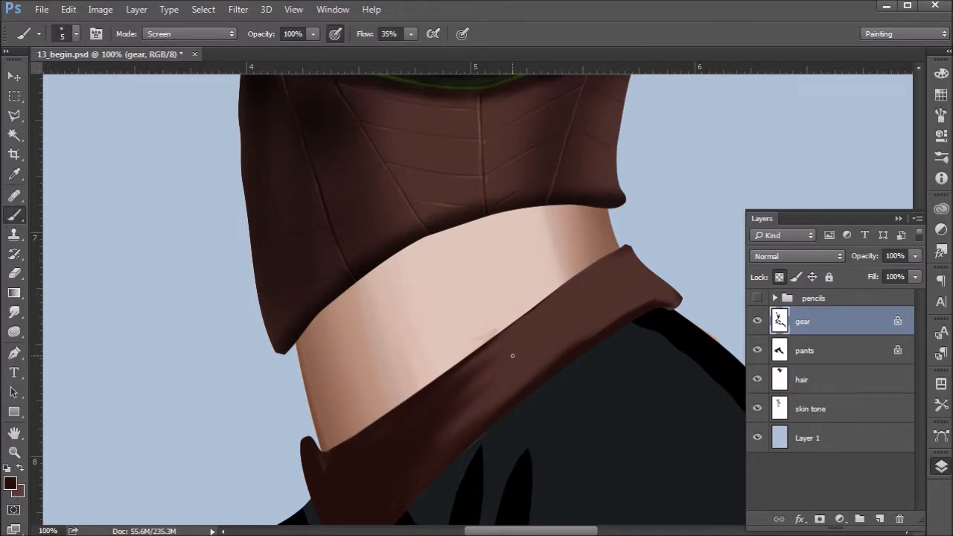
left_click(176, 33)
left_click(197, 106)
left_click(163, 33)
left_click(184, 154)
left_click(506, 364, "alt")
- Dot four small dark holes around the belt seam, two on each side, with the brush in Multiply mode
left_click(162, 33)
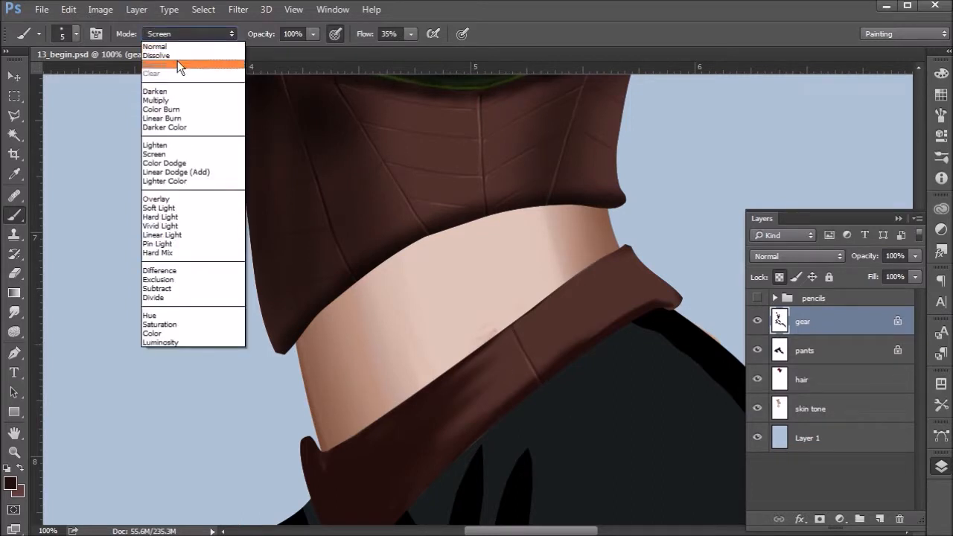
left_click(186, 99)
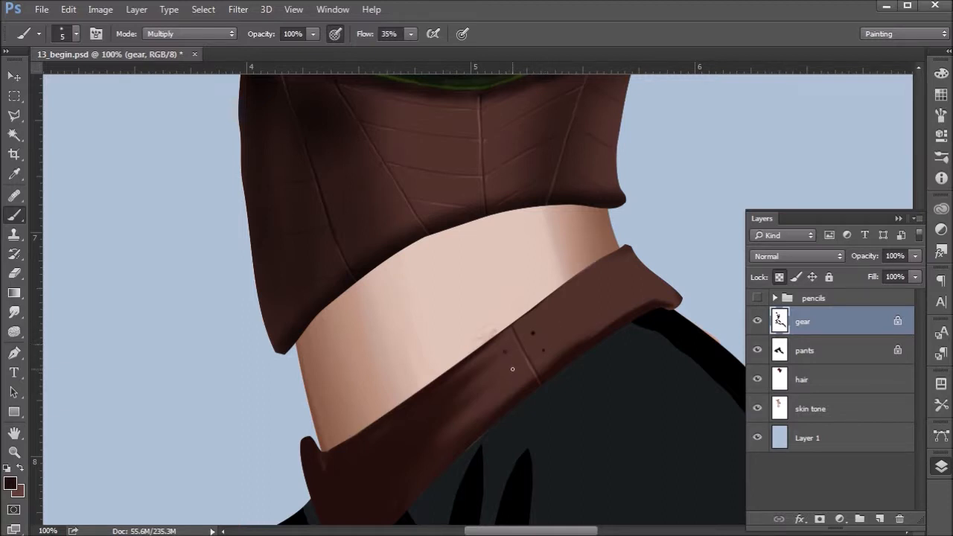
scroll(542, 347, "up", 5)
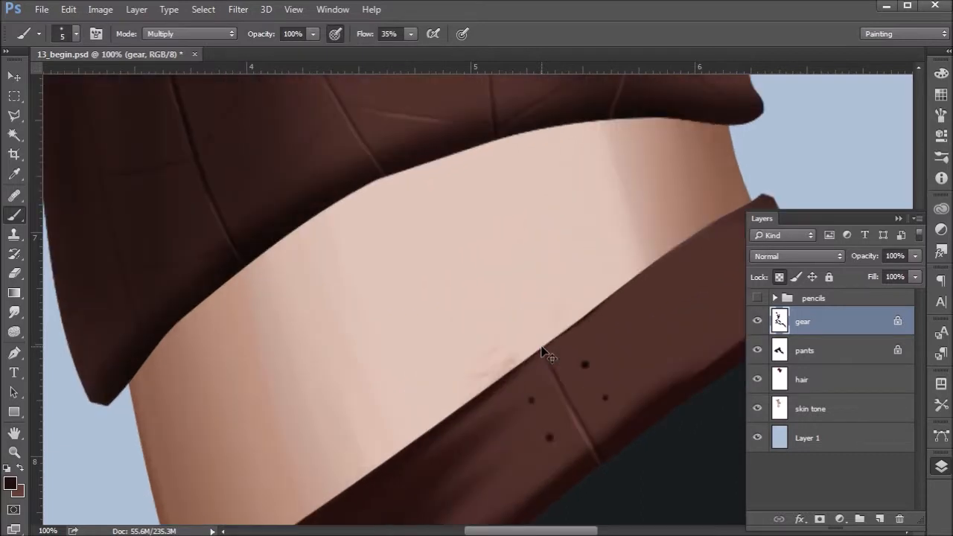
- Paint small light-brown highlights on the edges of the four dark belt holes with the brush in Screen mode
left_click_drag(600, 382, 586, 281)
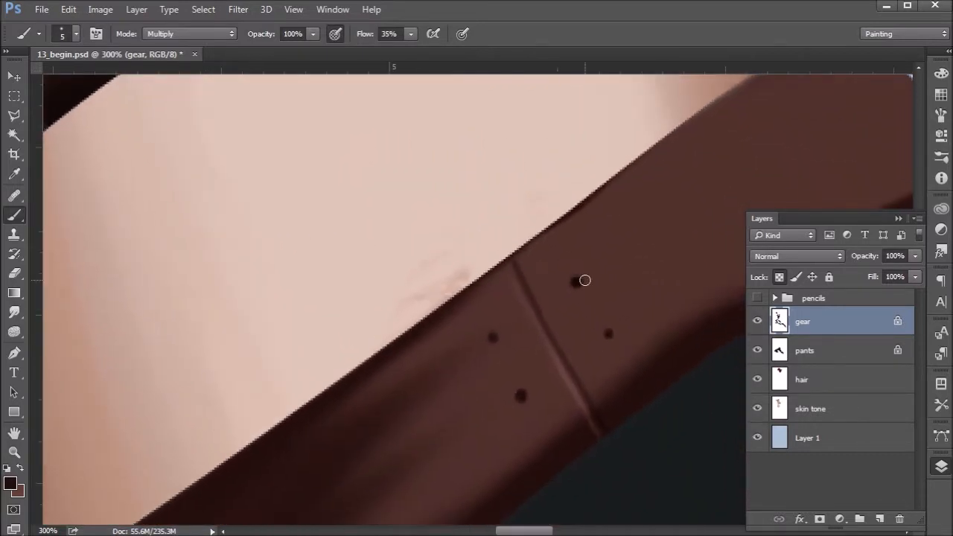
left_click(586, 280, "alt")
left_click(181, 34)
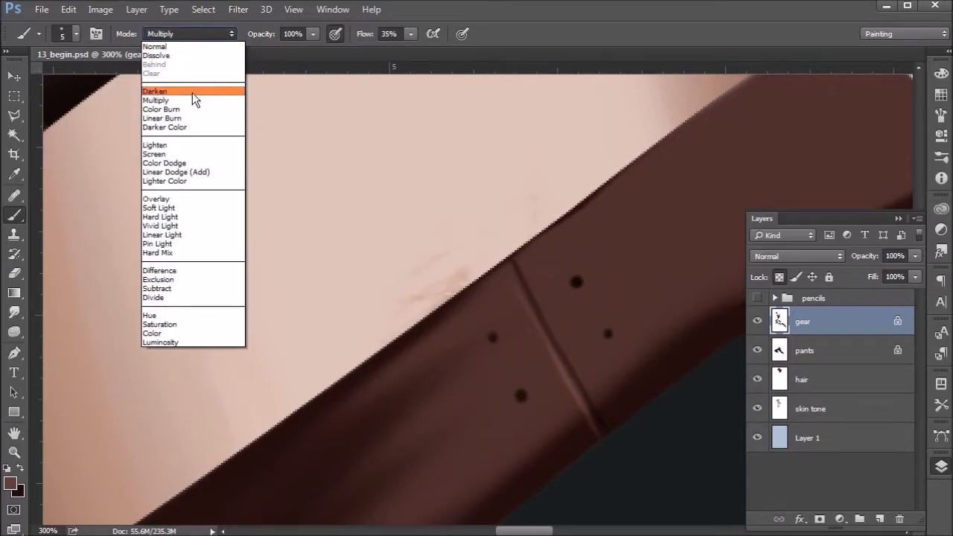
left_click(193, 154)
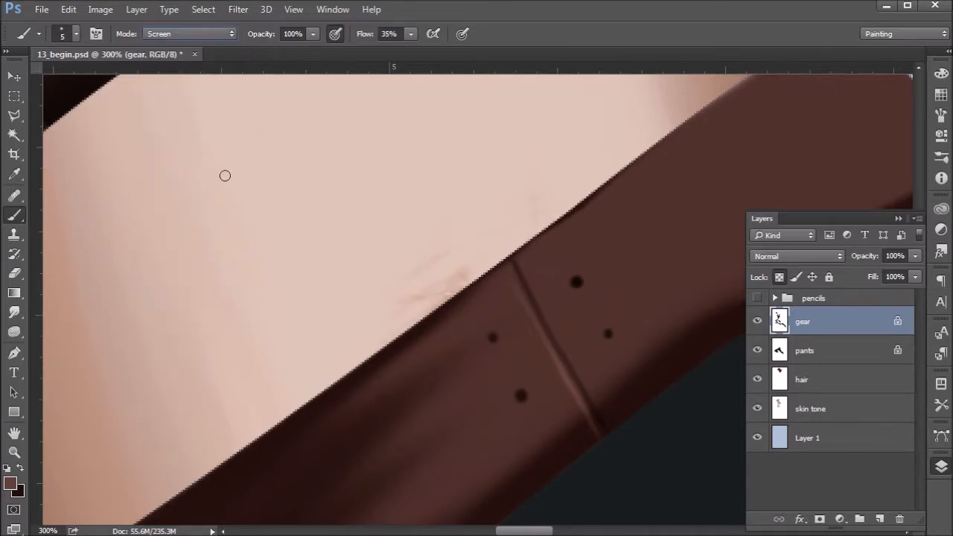
left_click_drag(496, 345, 490, 341)
left_click_drag(515, 395, 519, 395)
mouse_move(606, 324)
left_mouse_down()
mouse_move(613, 334)
mouse_move(603, 306)
mouse_move(603, 336)
left_mouse_up()
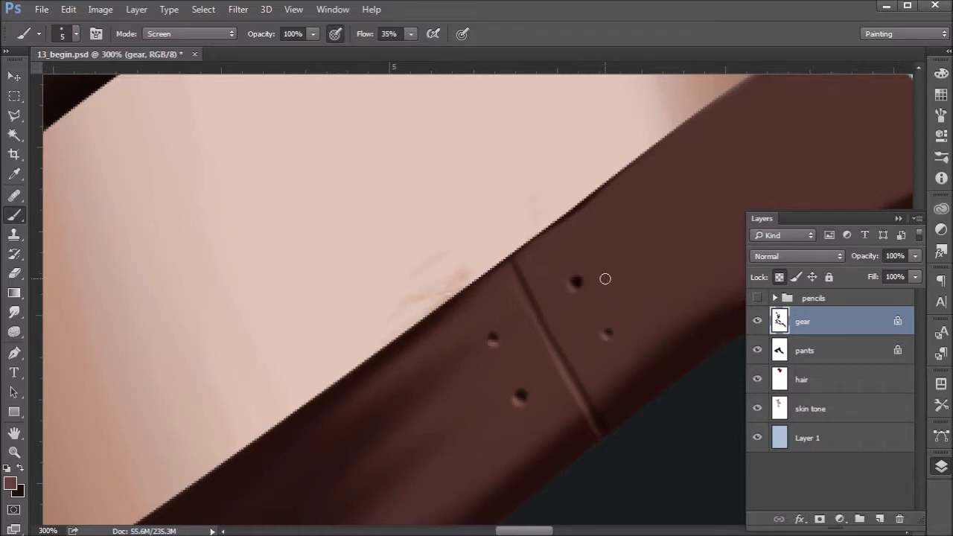
- Paint a dark diagonal seam across the upper part of the lower arm's brown bracer with the brush in Multiply mode
key("ctrl+minus")
key("ctrl+minus")
key("ctrl+minus")
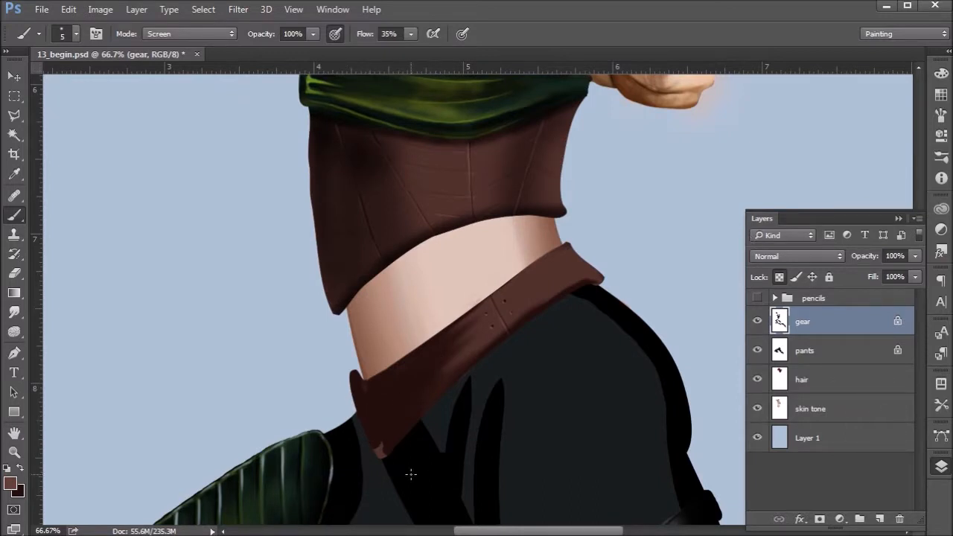
left_click_drag(485, 376, 452, 199)
left_click_drag(603, 178, 638, 432)
mouse_move(553, 96)
left_mouse_down()
mouse_move(589, 264)
mouse_move(579, 250)
left_mouse_up()
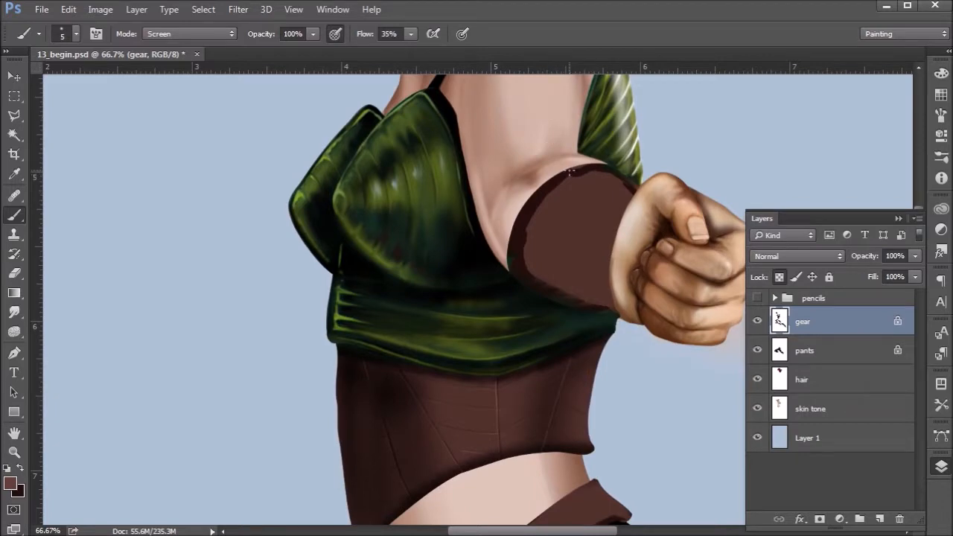
left_click(600, 213, "alt")
left_click(195, 35)
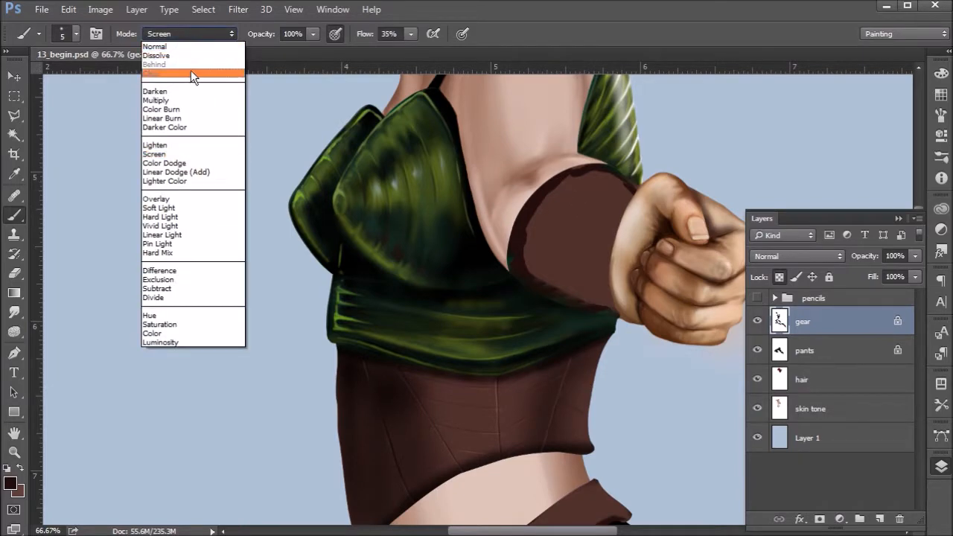
left_click(188, 99)
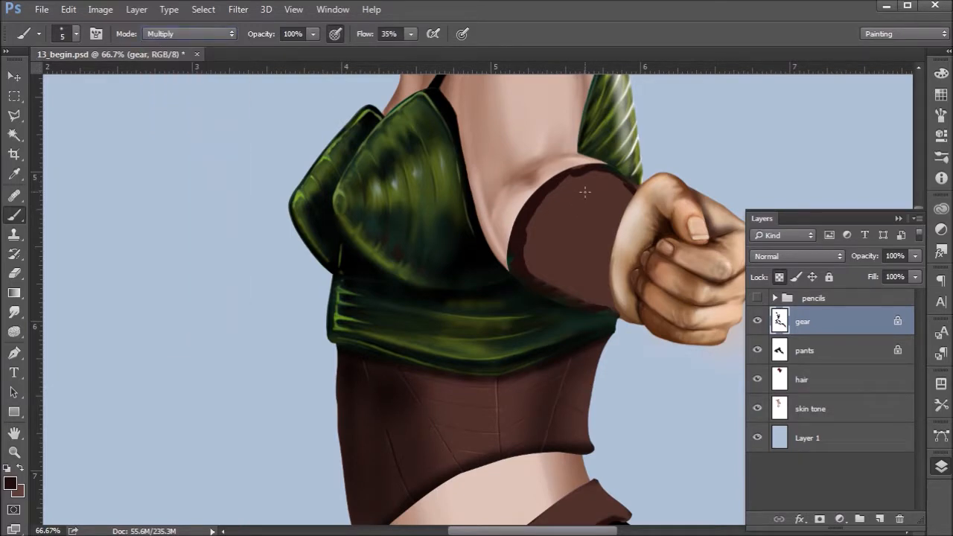
left_click_drag(591, 199, 565, 175)
left_click_drag(604, 211, 615, 219)
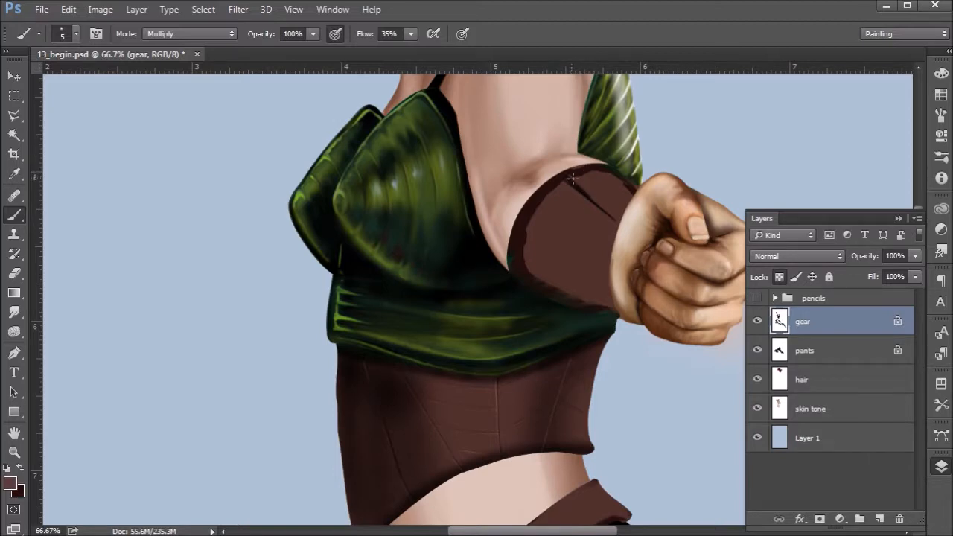
- Paint a thin highlight alongside the bracer's seam in the lighter brown, using Screen mode
left_click_drag(572, 177, 602, 207)
left_click(187, 34)
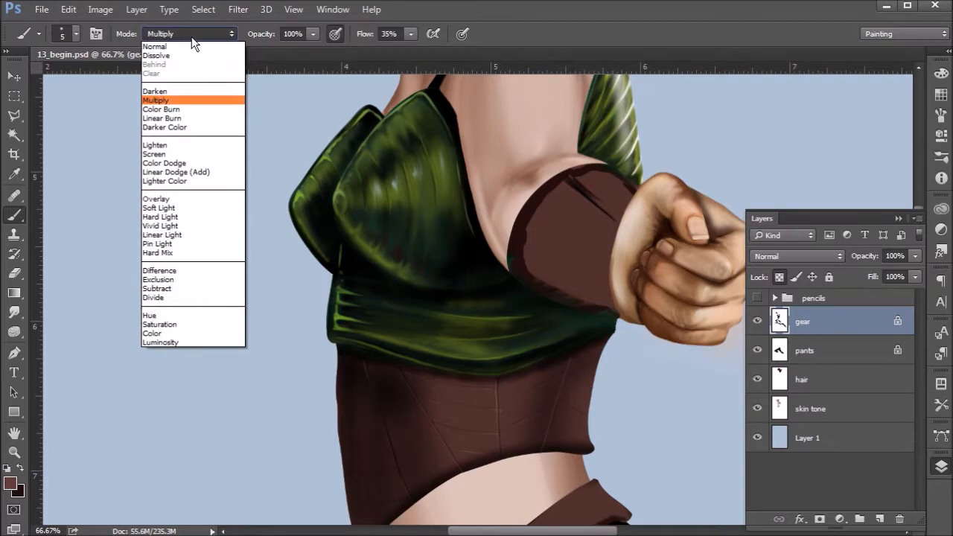
left_click(190, 151)
left_click_drag(572, 179, 606, 212)
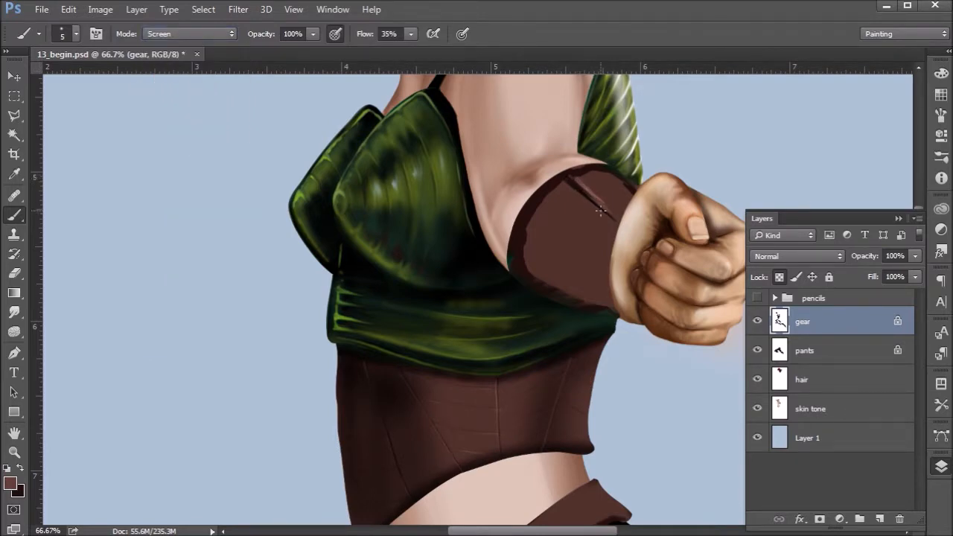
- Paint short dark stitches crossing the bracer's seam with the brush in Multiply mode
left_click(584, 205, "alt")
left_click(184, 30)
left_click(183, 106)
mouse_move(562, 189)
left_mouse_down()
mouse_move(597, 177)
mouse_move(578, 190)
mouse_move(584, 180)
mouse_move(593, 218)
left_mouse_up()
left_click_drag(602, 184, 609, 224)
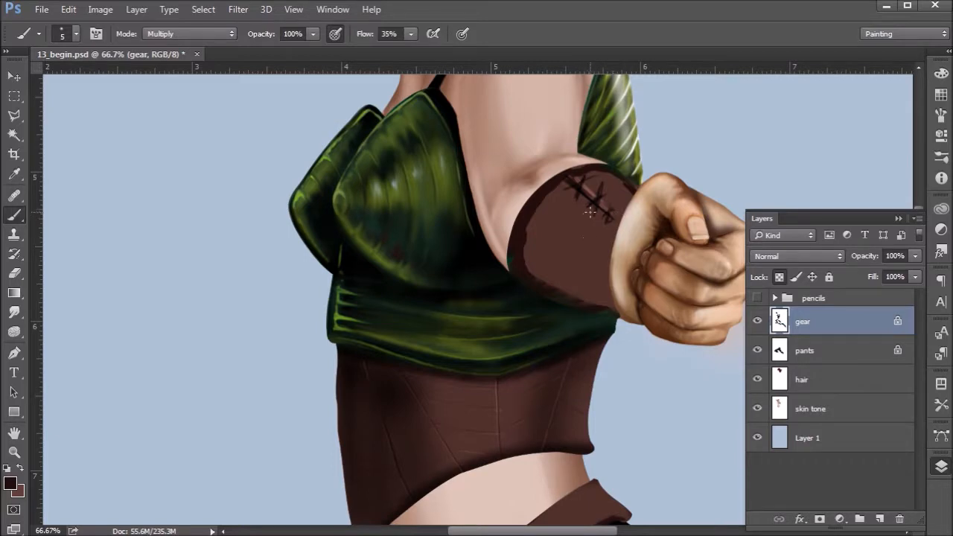
mouse_move(566, 474)
left_mouse_down()
mouse_move(552, 377)
mouse_move(602, 345)
mouse_move(625, 260)
mouse_move(625, 334)
left_mouse_up()
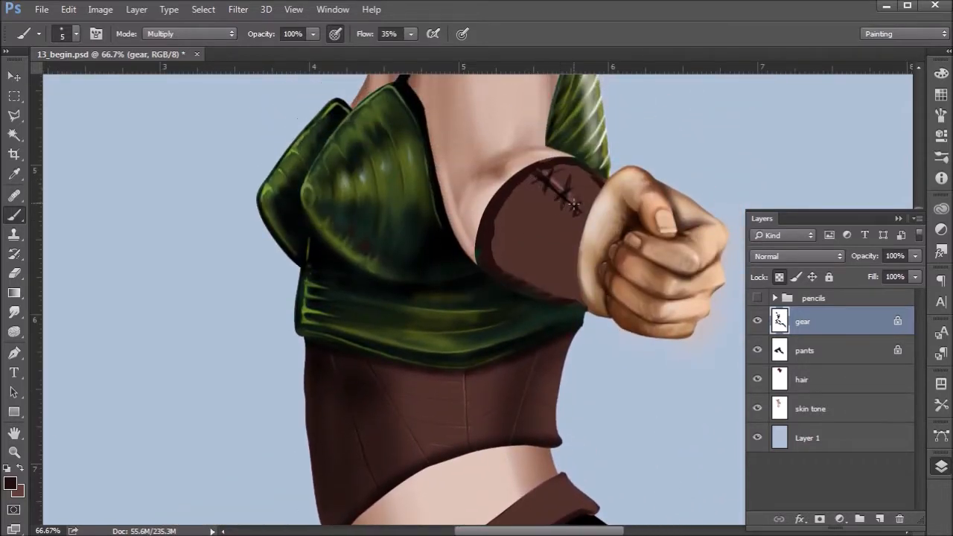
left_click_drag(552, 190, 574, 330)
left_click_drag(574, 179, 579, 251)
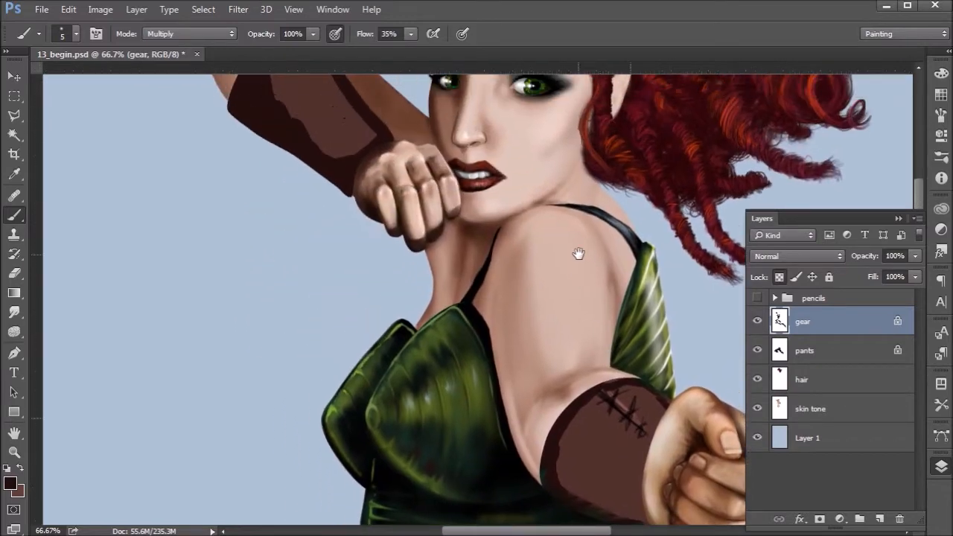
left_click_drag(534, 282, 559, 345)
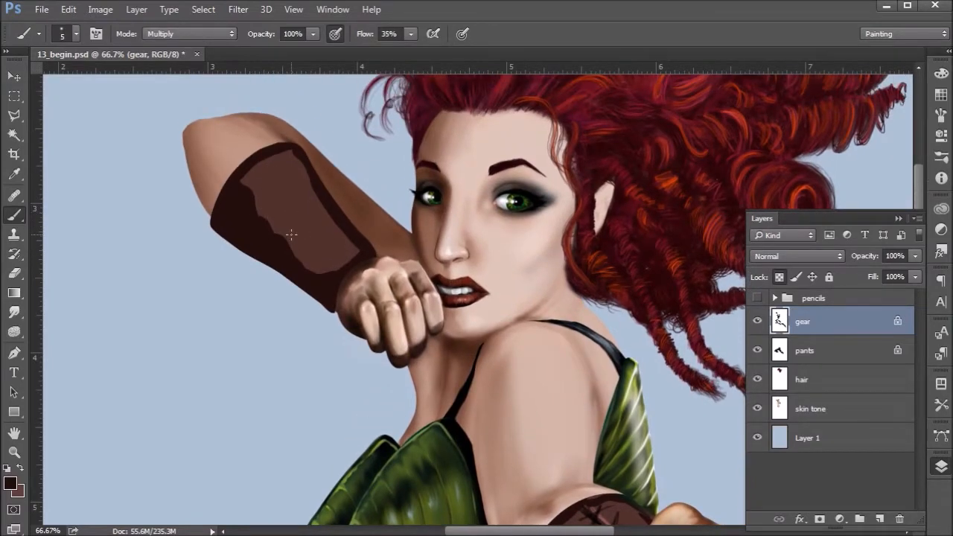
left_click_drag(454, 290, 476, 202)
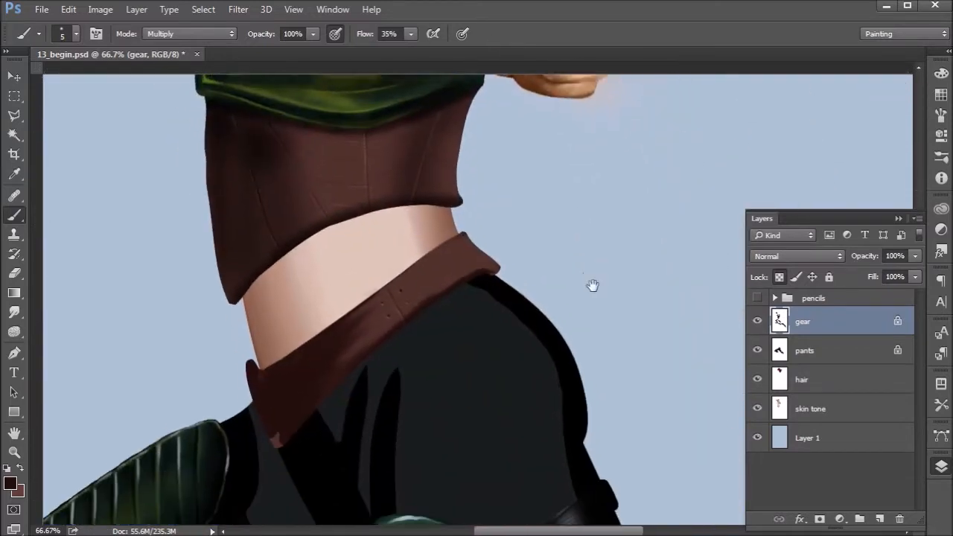
key("ctrl+minus")
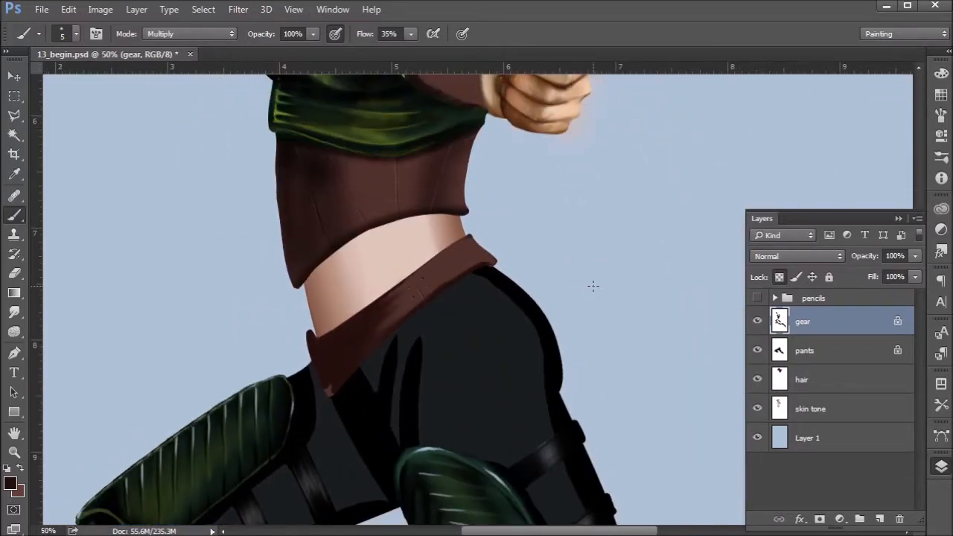
left_click(40, 33)
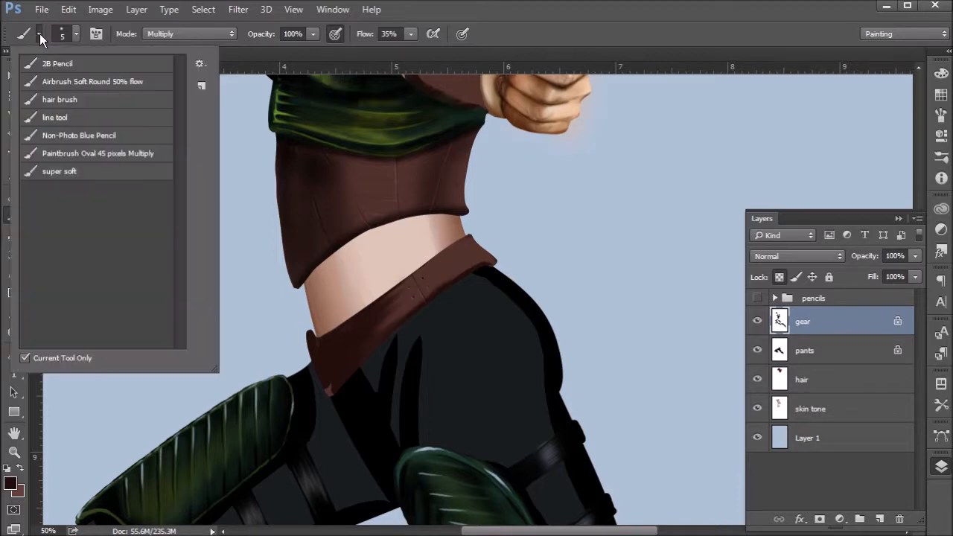
left_click(39, 34)
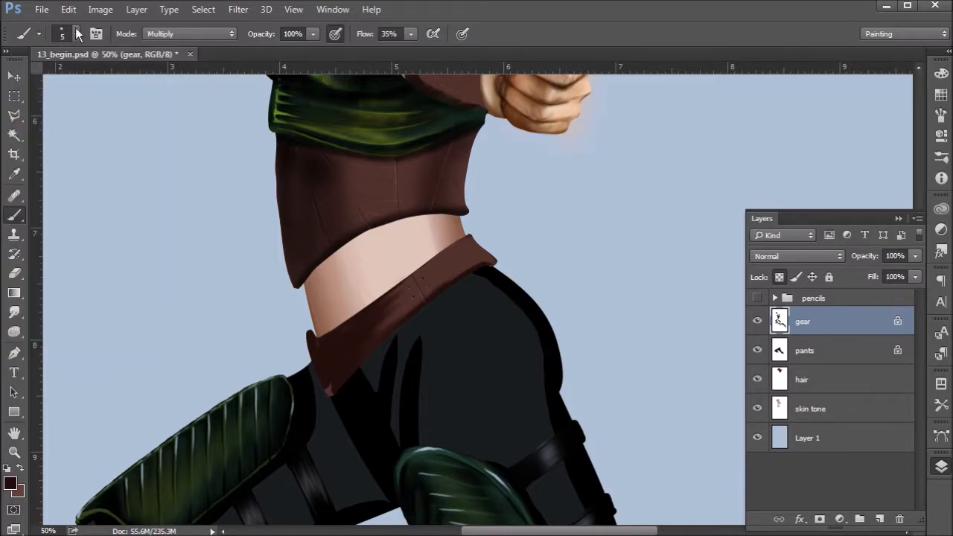
- Choose the first of the four grainy spatter brush presets at 14 px for texturing the leather
left_click(76, 35)
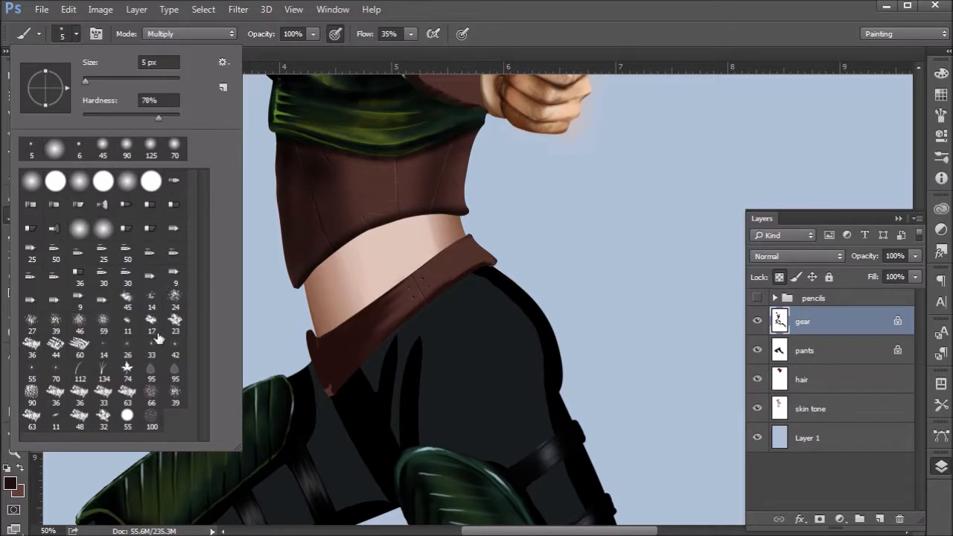
left_click(151, 300)
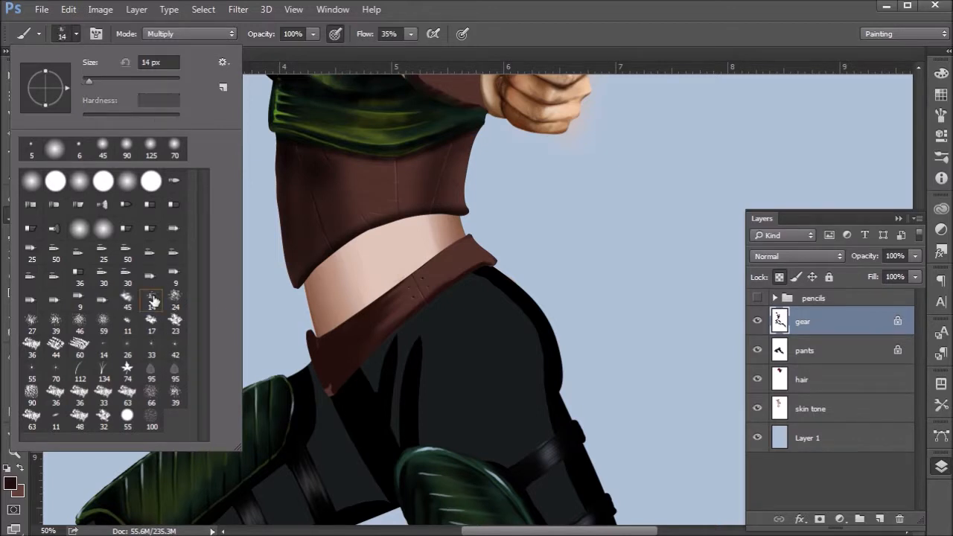
left_click(941, 157)
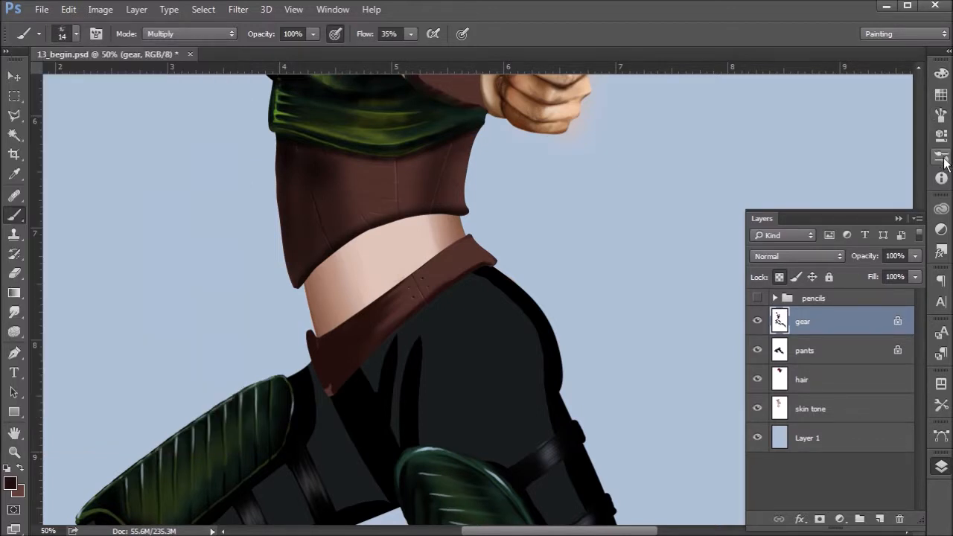
mouse_move(917, 245)
left_mouse_down()
mouse_move(920, 365)
mouse_move(914, 218)
left_mouse_up()
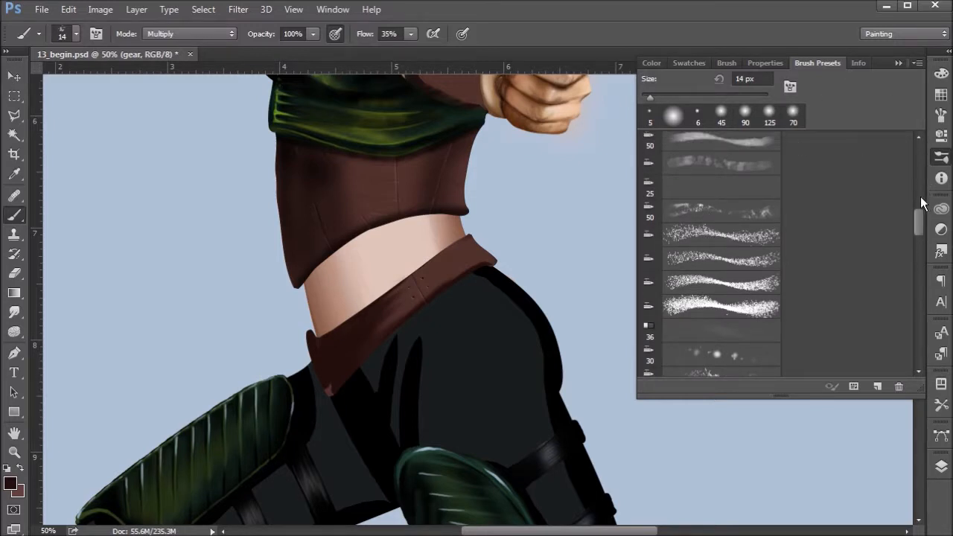
scroll(926, 218, "up", 2)
scroll(926, 218, "up", 6)
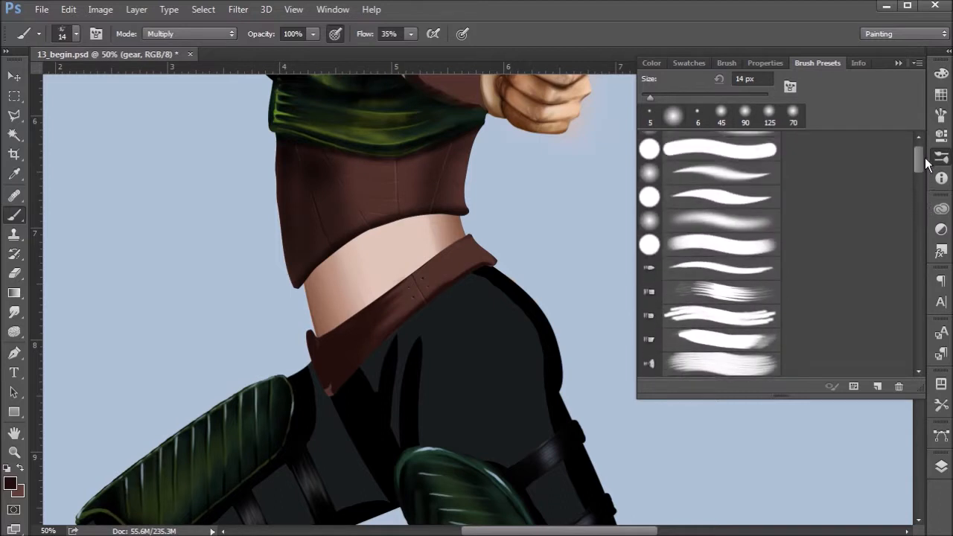
scroll(926, 184, "down", 6)
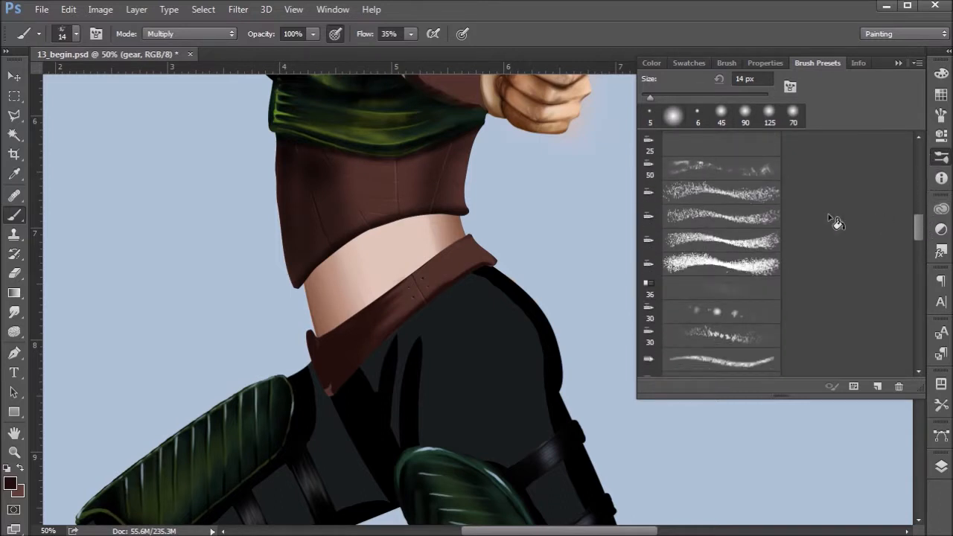
left_click(743, 194)
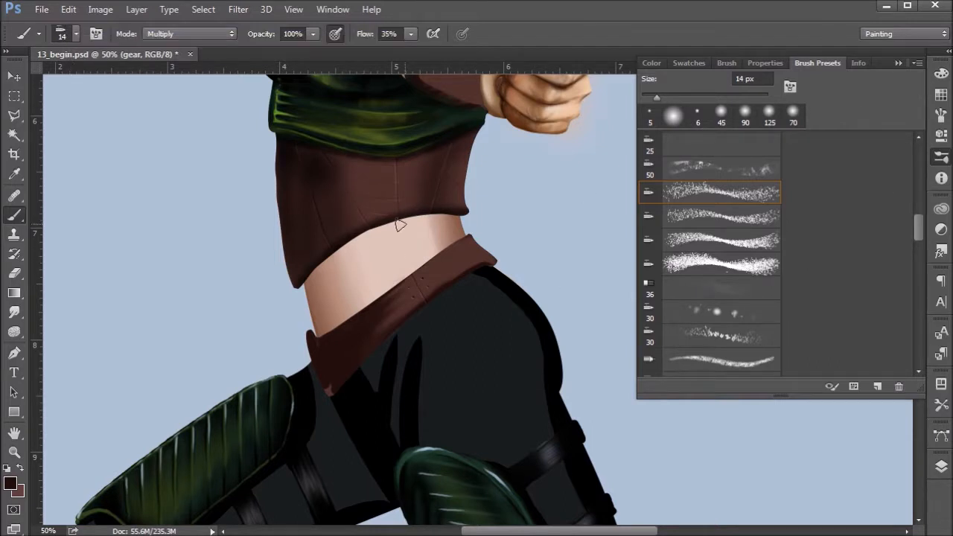
- Enable Scattering for the spatter brush and set Scatter to 76%
left_click(942, 115)
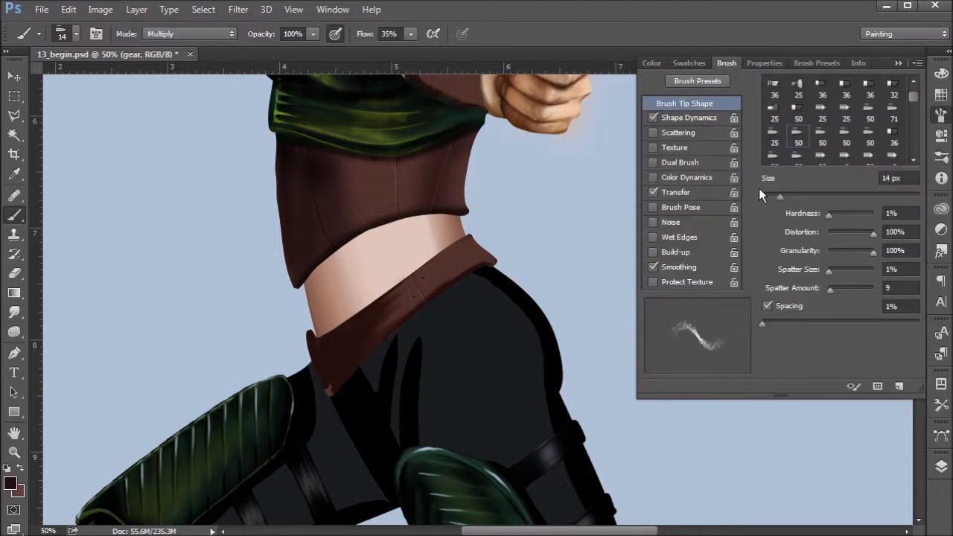
left_click(700, 118)
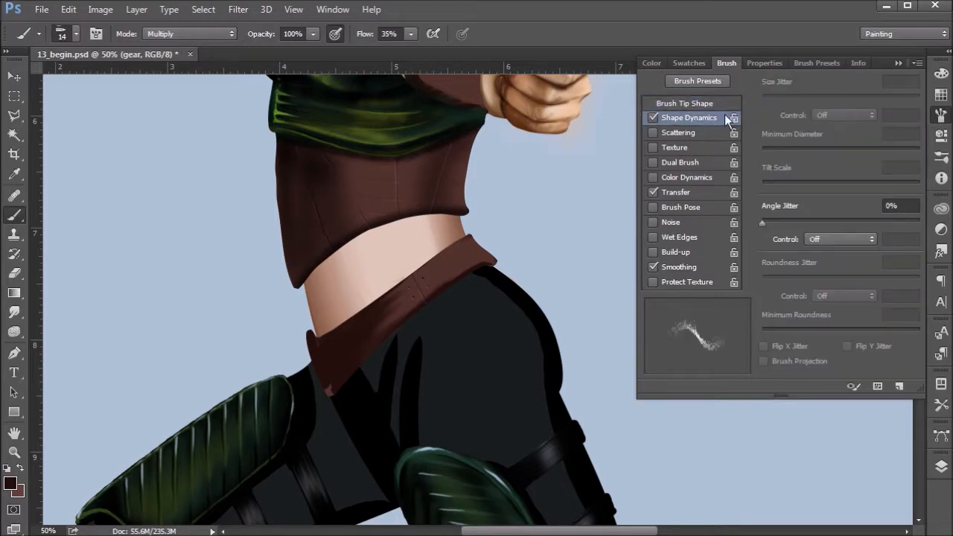
left_click(686, 132)
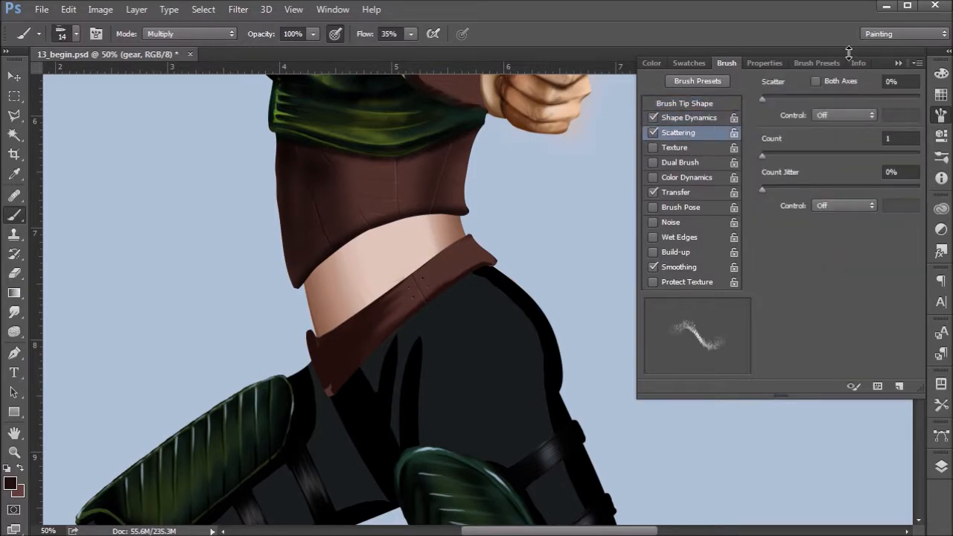
left_click_drag(767, 103, 774, 99)
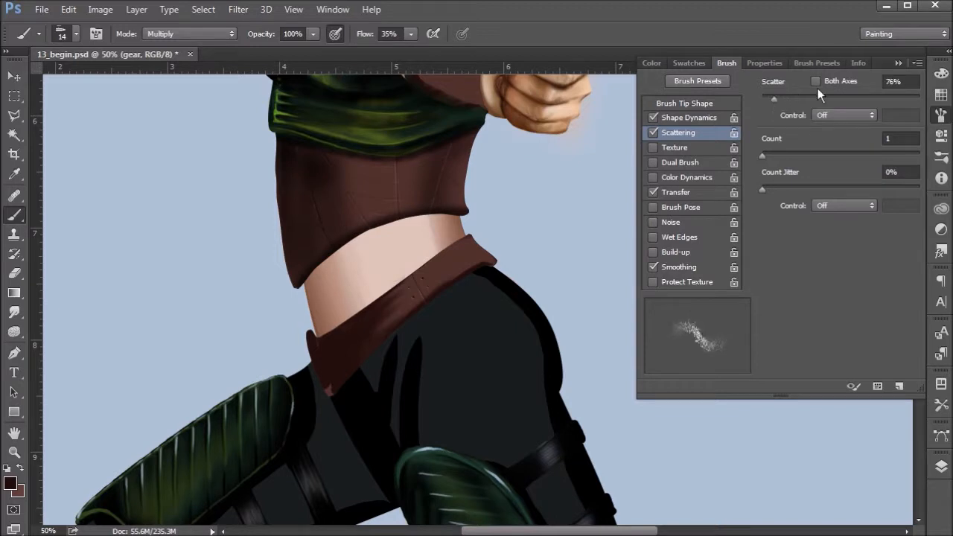
- Enlarge the spatter brush tip to 23 px and widen its spacing, starting with 29%
left_click(701, 103)
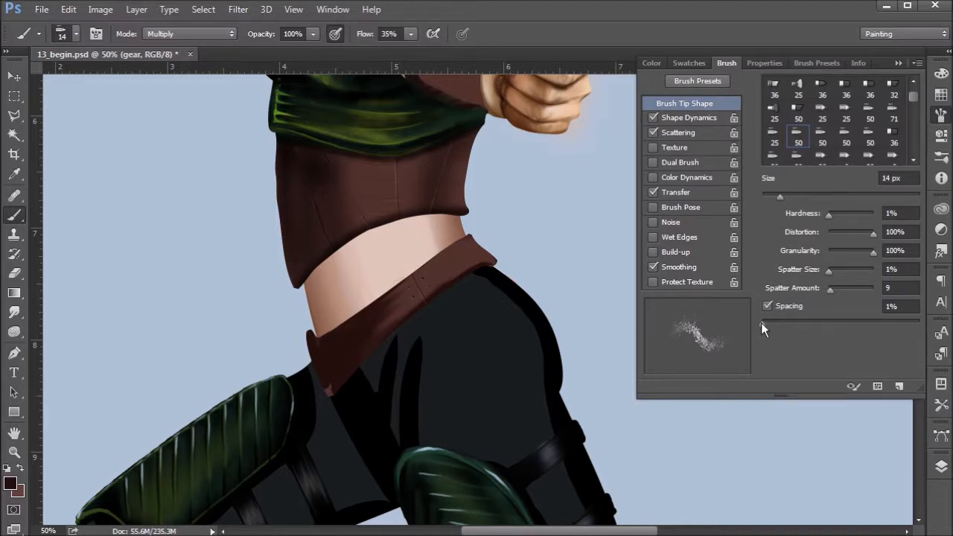
left_click_drag(764, 322, 769, 320)
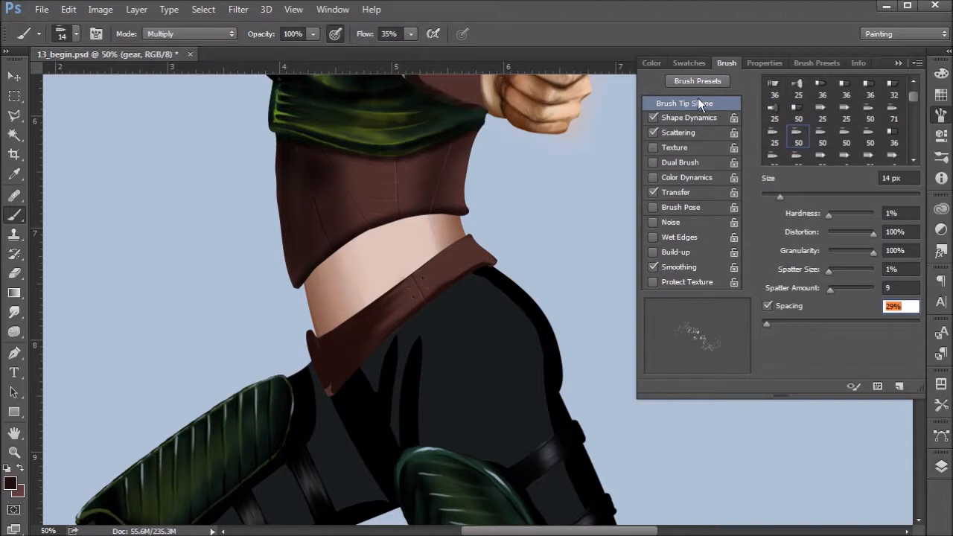
left_click_drag(782, 196, 793, 196)
left_click(773, 325)
- Reduce the spatter brush's Scatter to 57% and apply it on both axes
left_click(681, 132)
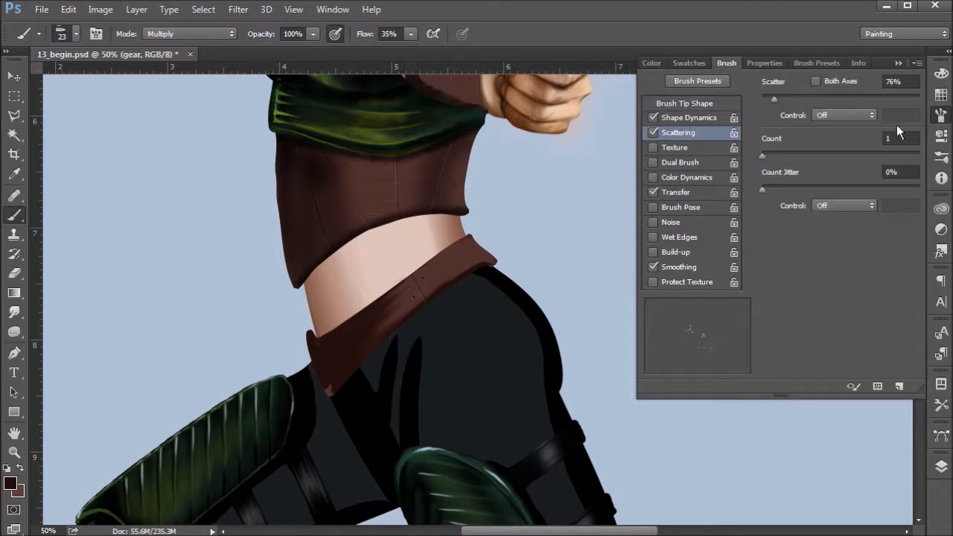
mouse_move(774, 100)
left_mouse_down()
mouse_move(784, 97)
mouse_move(763, 100)
mouse_move(771, 98)
left_mouse_up()
left_click(814, 82)
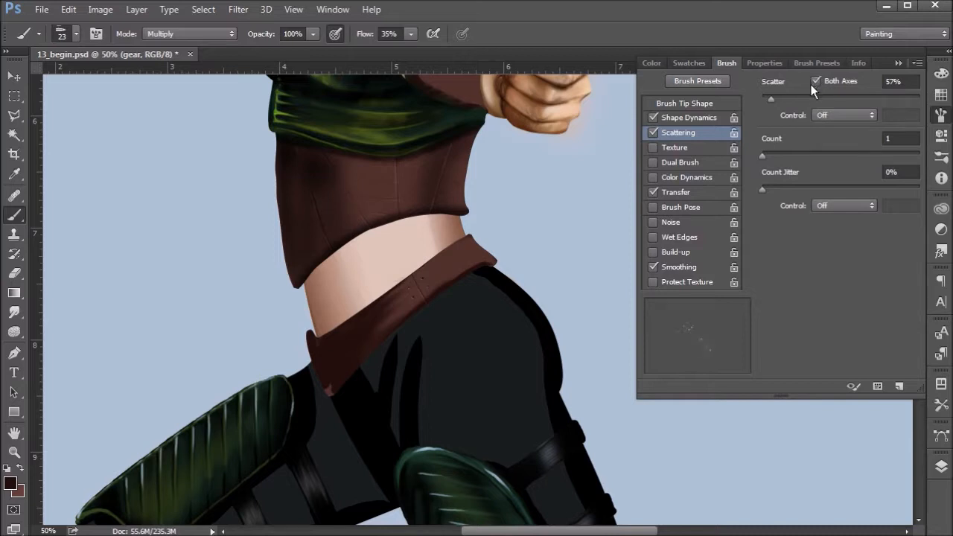
- Try adding Angle Jitter to the spatter brush's Shape Dynamics
left_click(695, 119)
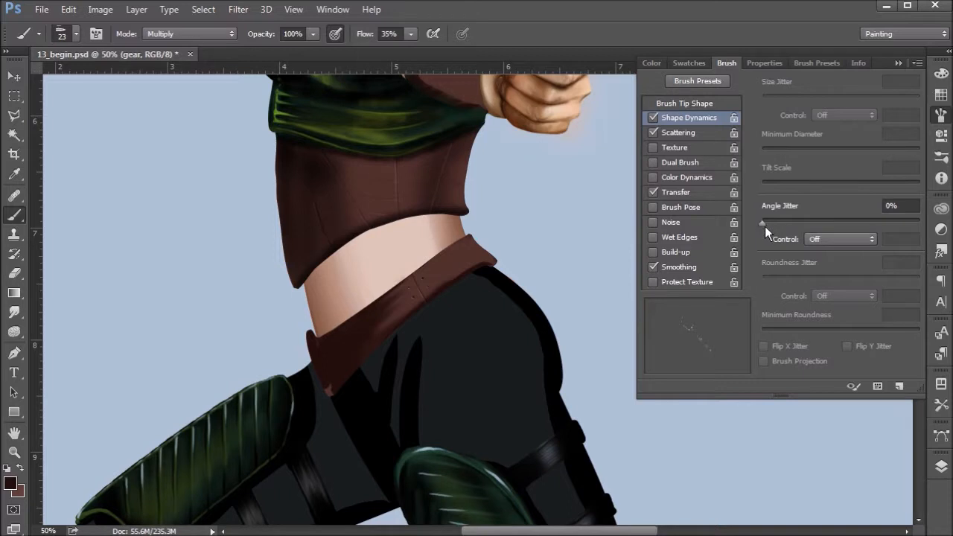
left_click(762, 222)
left_click_drag(763, 224, 786, 220)
- Raise the scattering Count to 6 with the scatter control left off
left_click(681, 129)
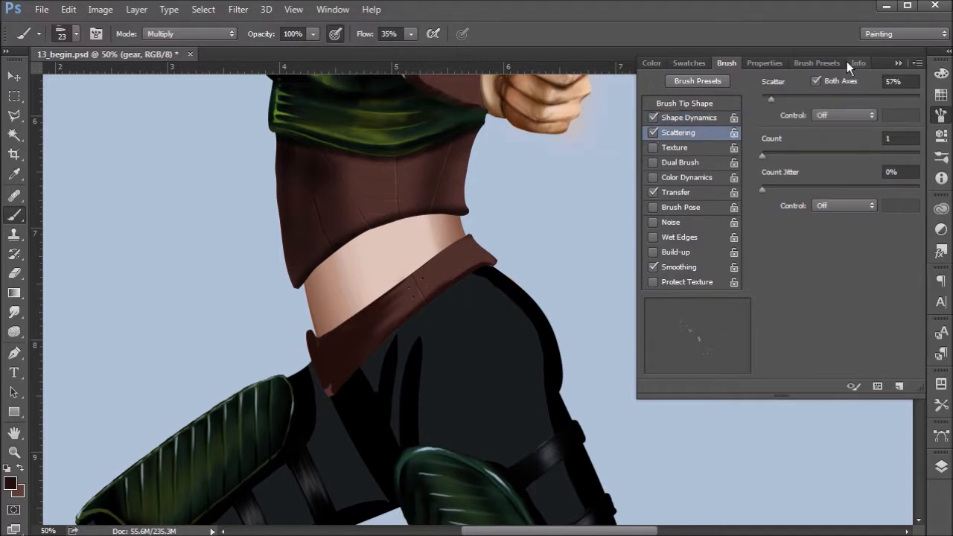
left_click(843, 118)
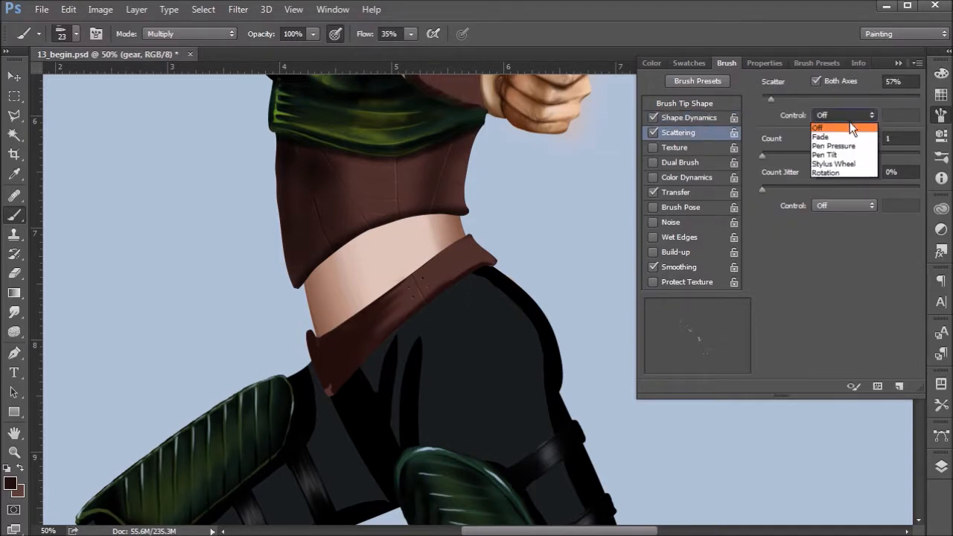
left_click(791, 112)
left_click_drag(787, 148, 814, 152)
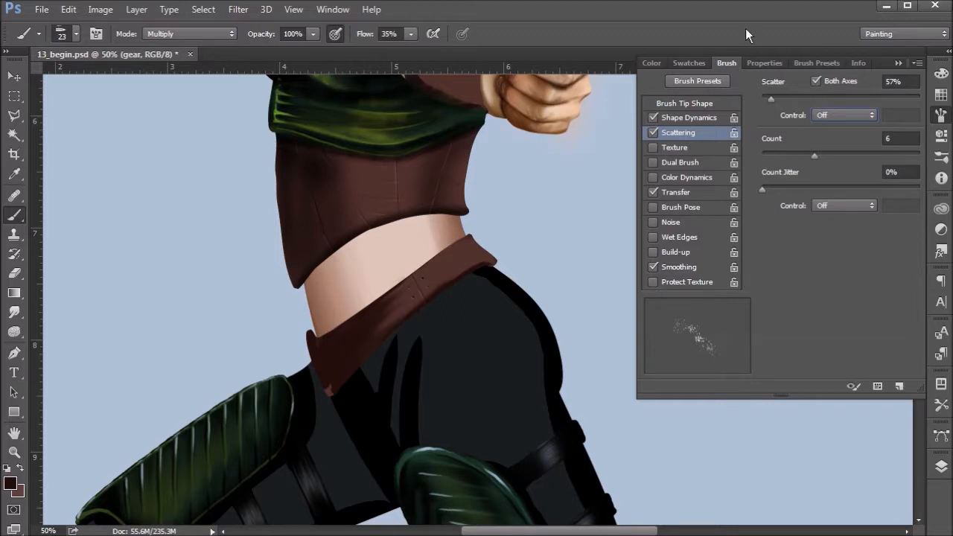
left_click(704, 119)
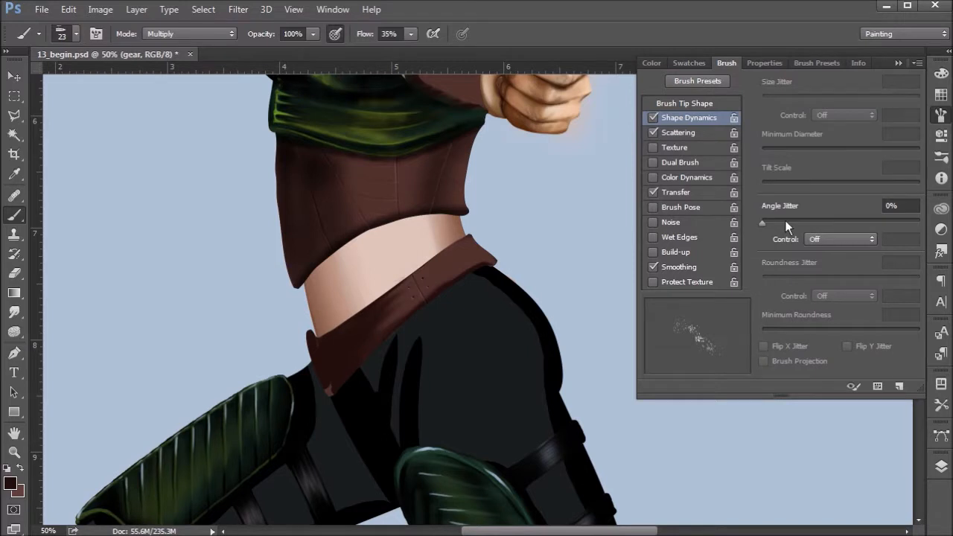
- Adjust the spatter brush tip to 3% Hardness, 83% Distortion and 3% Spatter Size
left_click(697, 105)
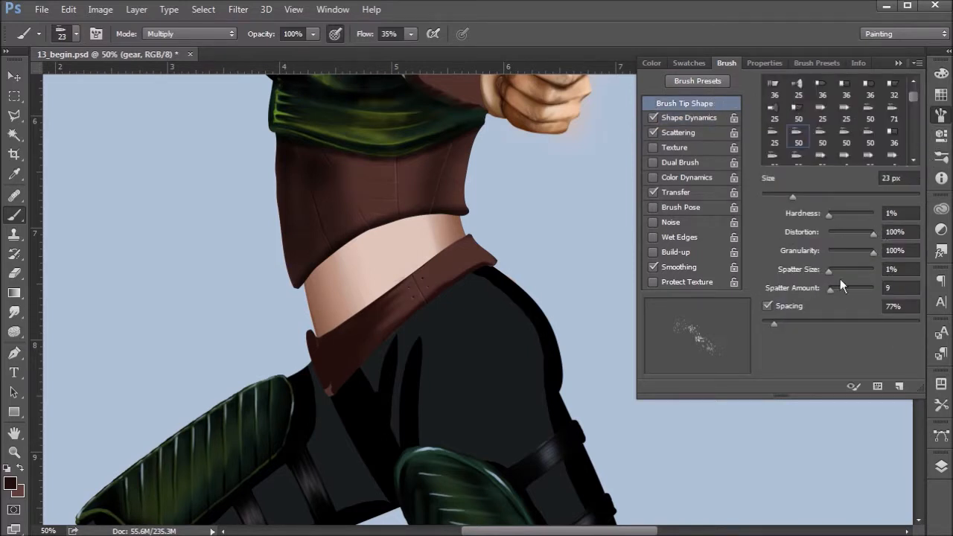
mouse_move(829, 271)
left_mouse_down()
mouse_move(839, 269)
mouse_move(831, 274)
left_mouse_up()
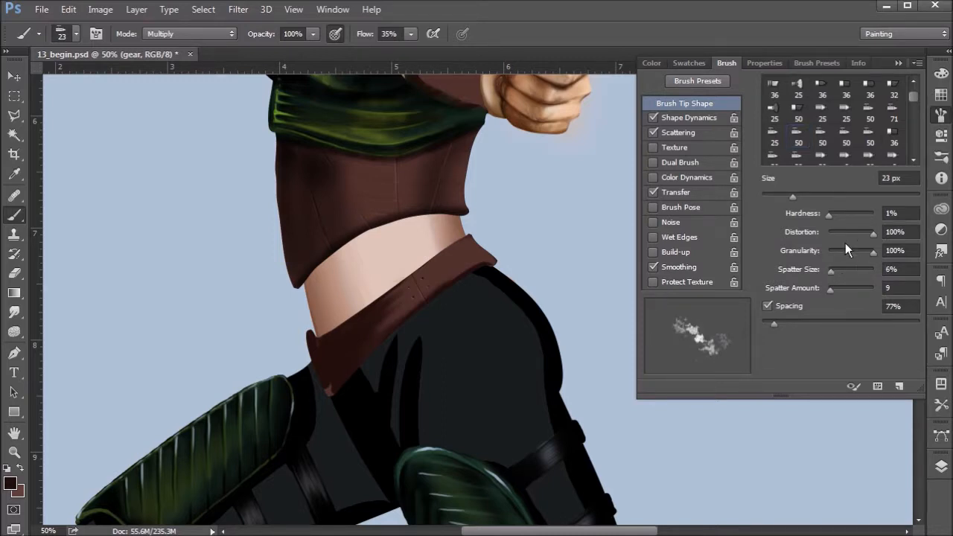
left_click_drag(834, 272, 829, 273)
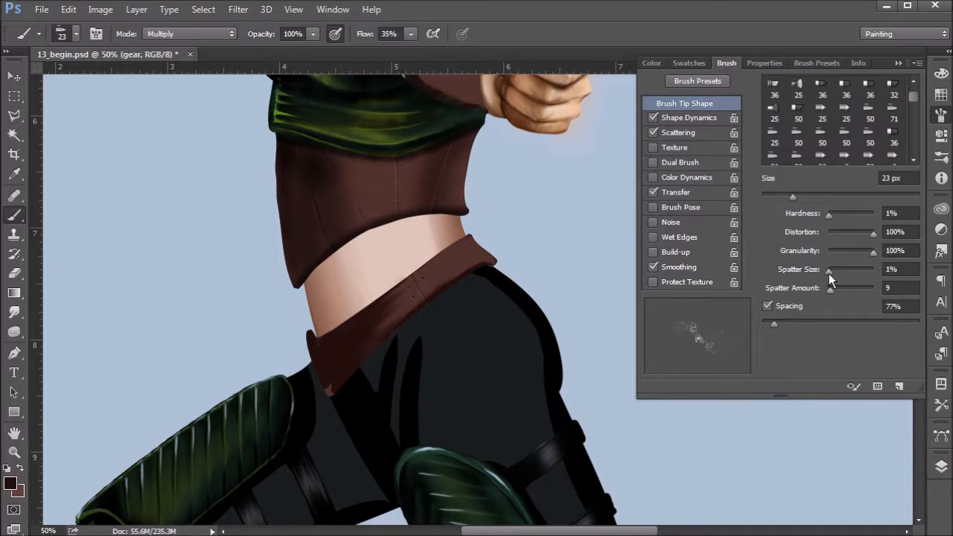
left_click_drag(872, 237, 830, 216)
- Set the brush tip's Spatter Amount to 5
mouse_move(831, 289)
left_mouse_down()
mouse_move(868, 287)
mouse_move(816, 290)
mouse_move(831, 288)
left_mouse_up()
left_click_drag(831, 288, 834, 291)
key("Down")
key("Down")
key("Down")
key("Down")
key("Down")
key("Down")
key("Down")
key("Down")
key("Down")
key("Down")
key("Down")
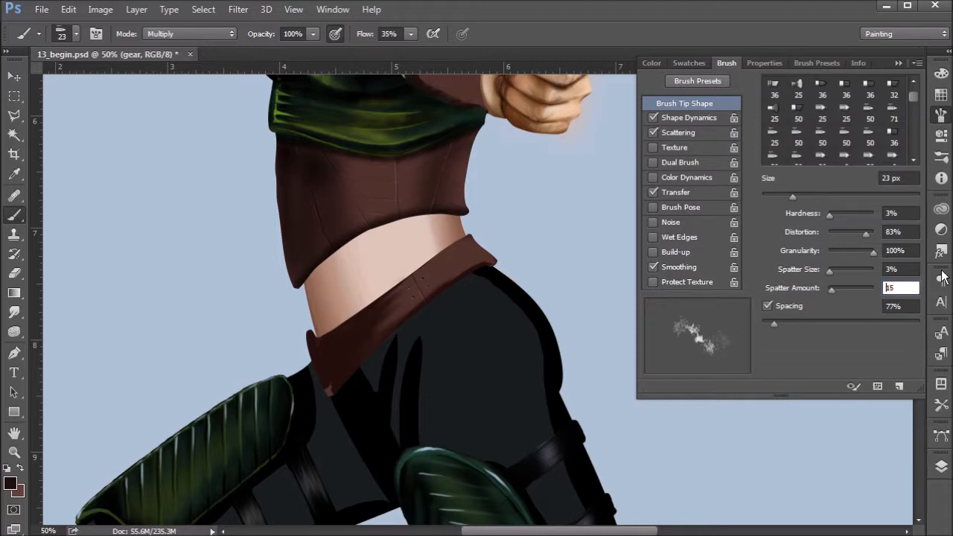
key("Down")
key("Down")
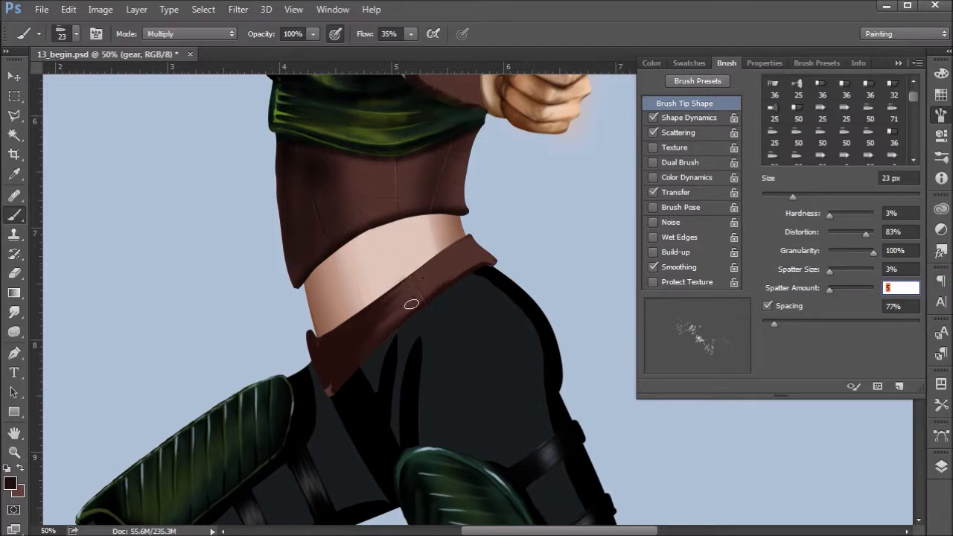
key("Return")
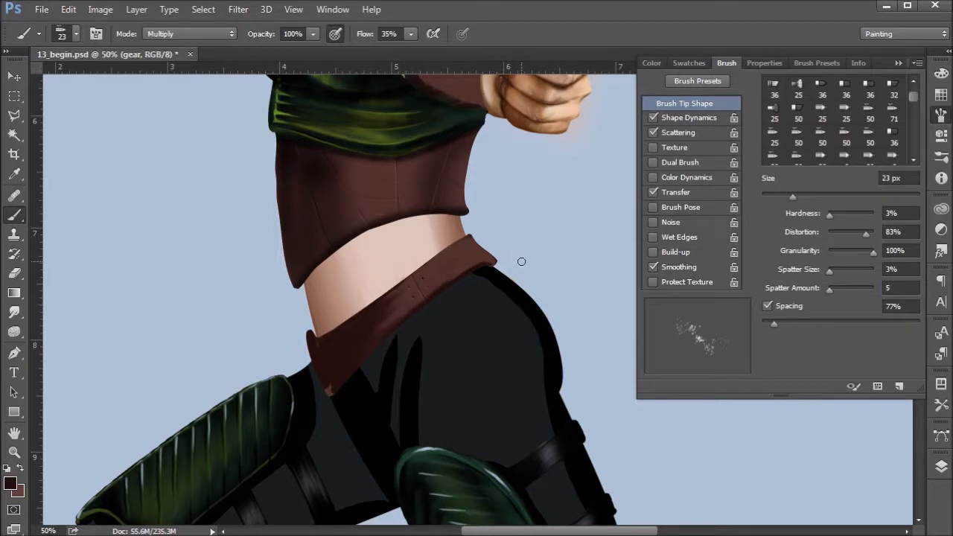
- Dab dark spatter texture onto the belt, reduce Flow to 25%, and continue the texture across the leather waist piece
scroll(521, 269, "up", 3)
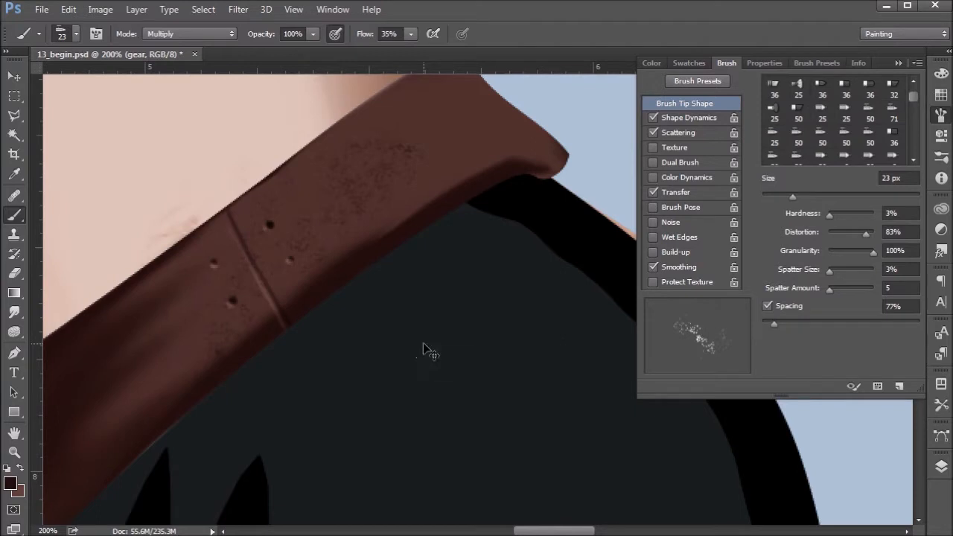
scroll(422, 349, "down", 1)
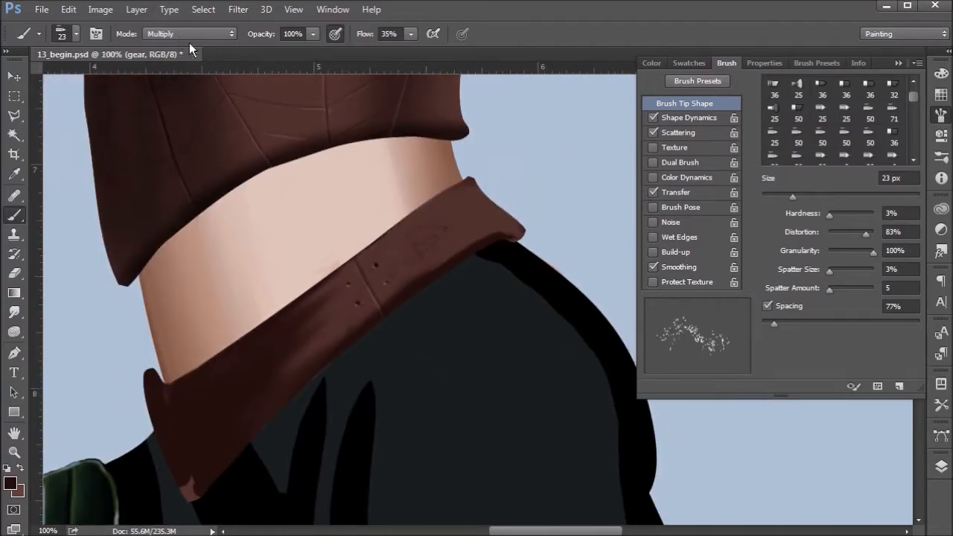
left_click_drag(366, 36, 362, 37)
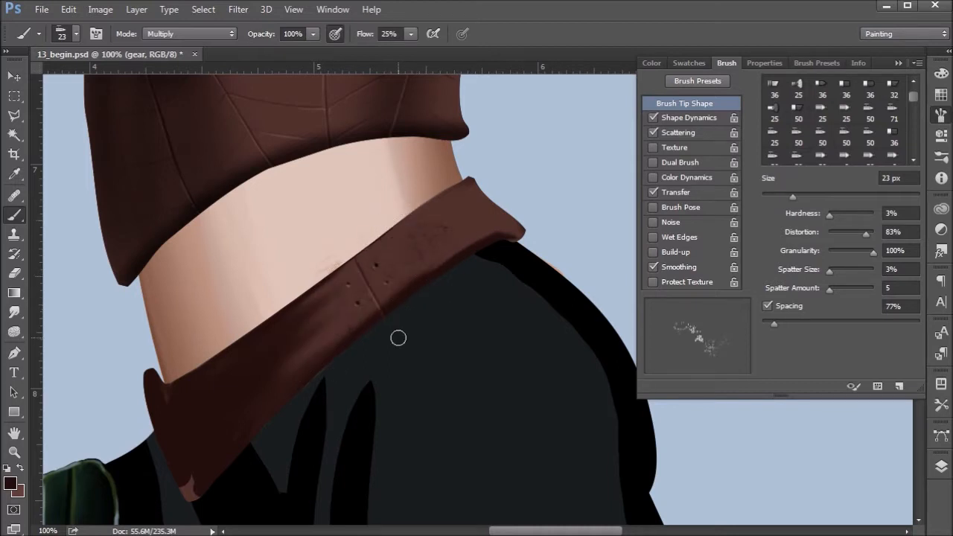
mouse_move(398, 339)
left_mouse_down()
mouse_move(491, 395)
mouse_move(483, 498)
left_mouse_up()
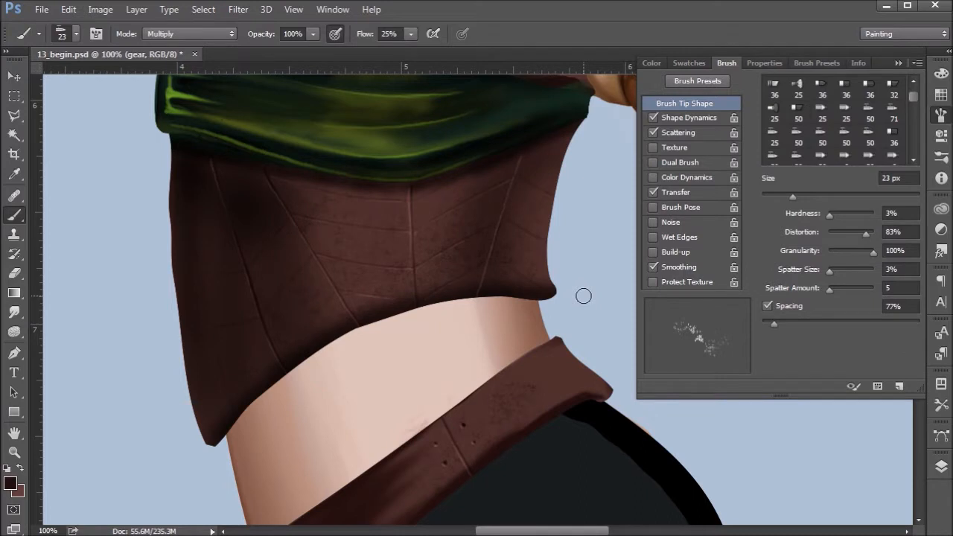
- Swap to the lighter brown foreground color and set the brush to Screen mode at 9 px
key("x")
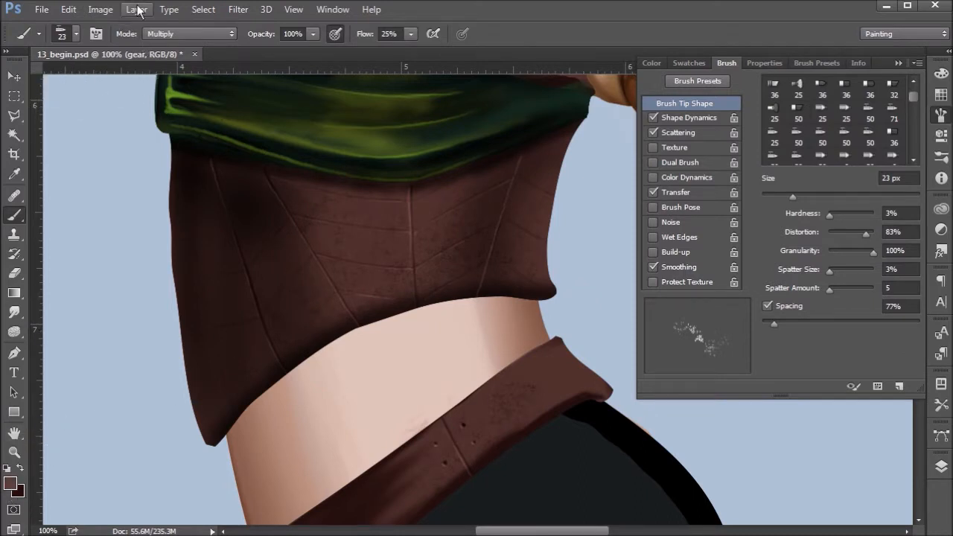
left_click(189, 32)
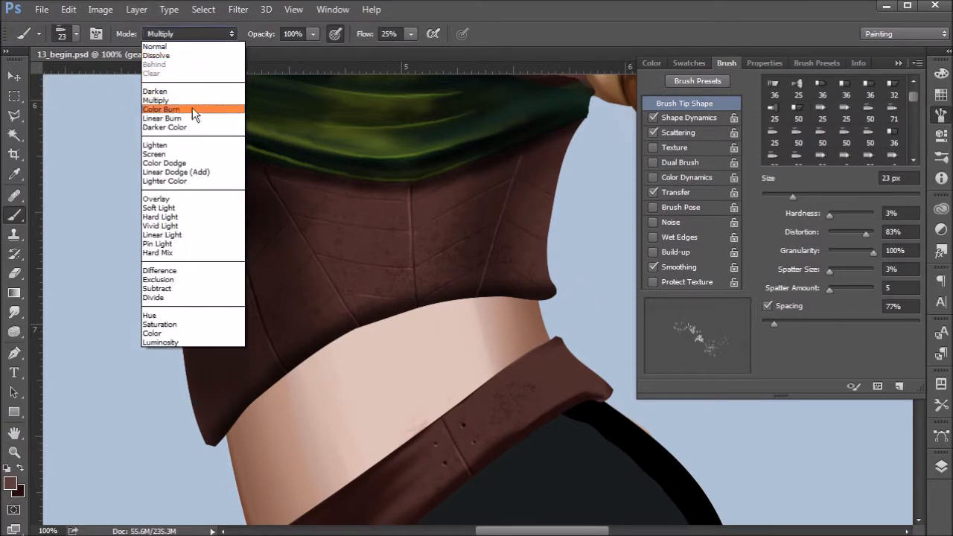
left_click(179, 154)
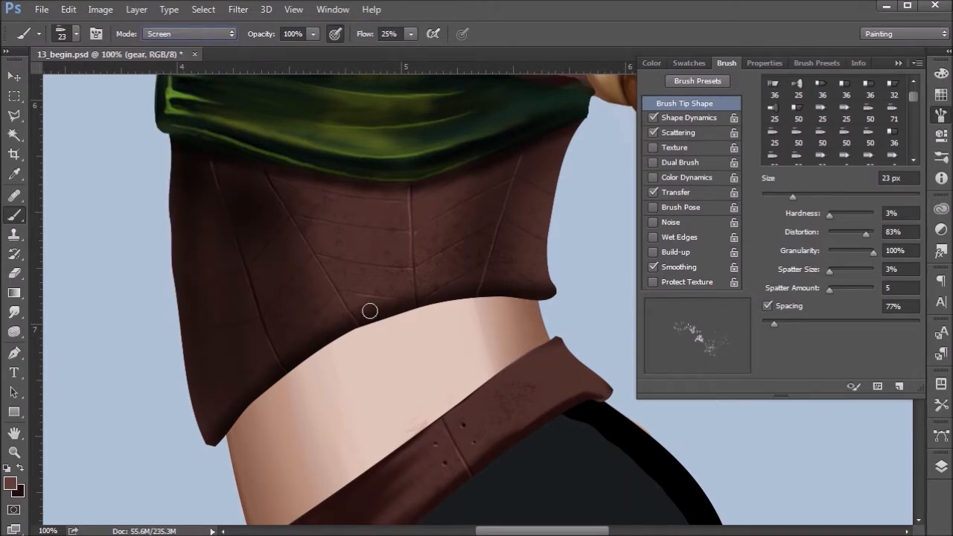
key("bracketleft")
key("bracketleft")
key("bracketleft")
key("bracketleft")
key("bracketleft")
key("bracketright")
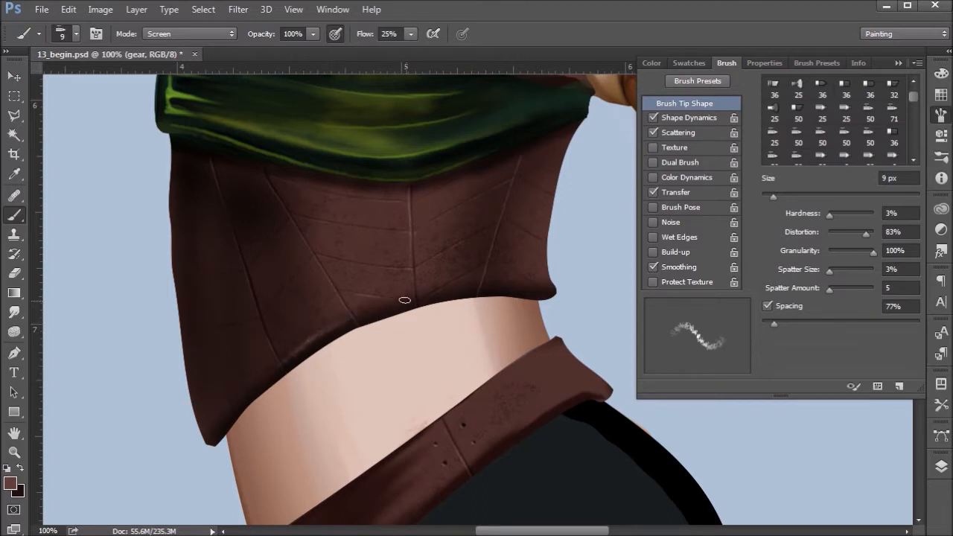
- Paint a grainy light highlight along the entire lower edge of the leather waist piece
key("ctrl+plus")
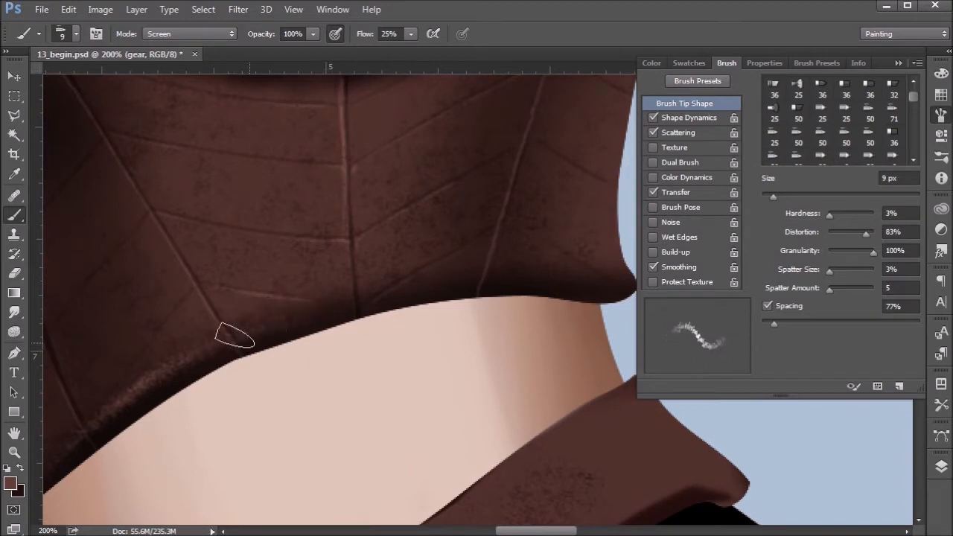
mouse_move(216, 335)
left_mouse_down()
mouse_move(256, 315)
mouse_move(452, 293)
left_mouse_up()
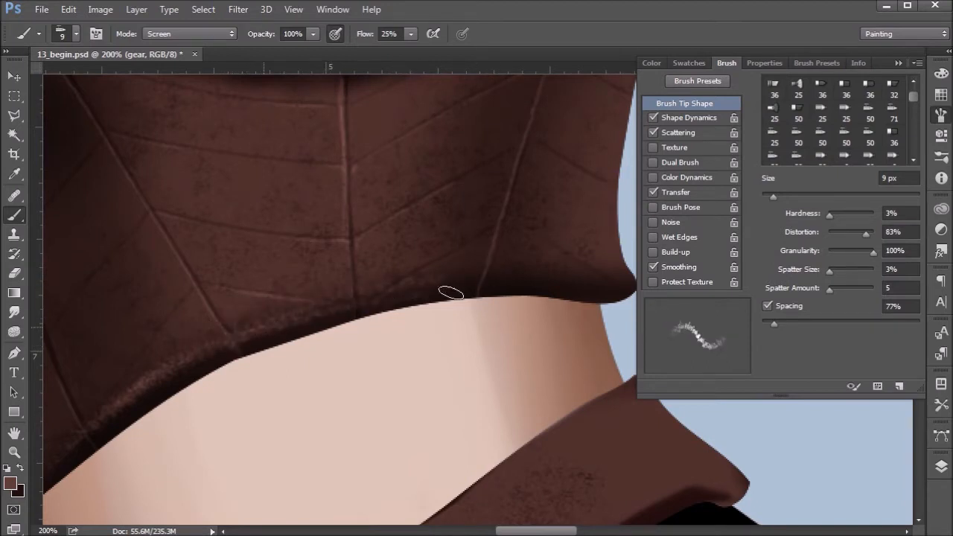
left_click_drag(347, 287, 599, 290)
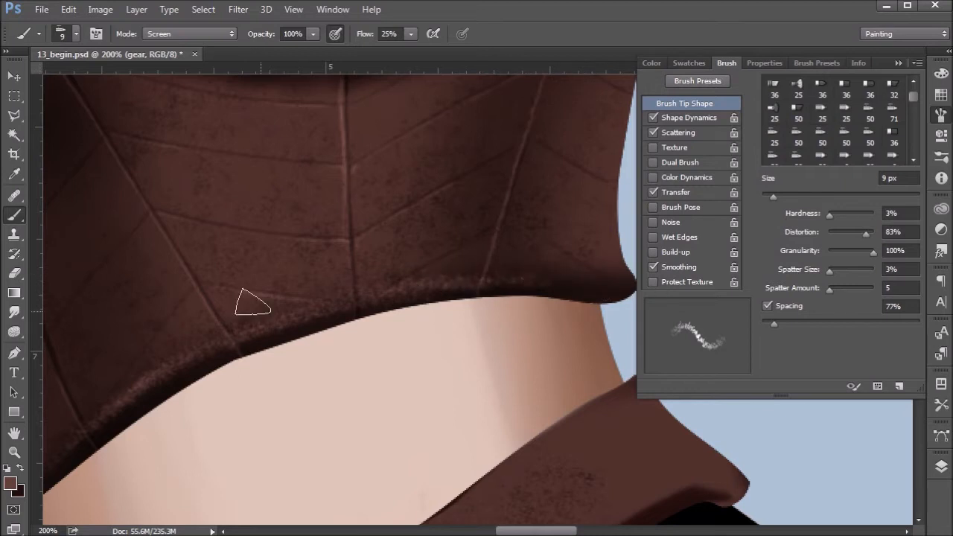
scroll(307, 359, "left", 5)
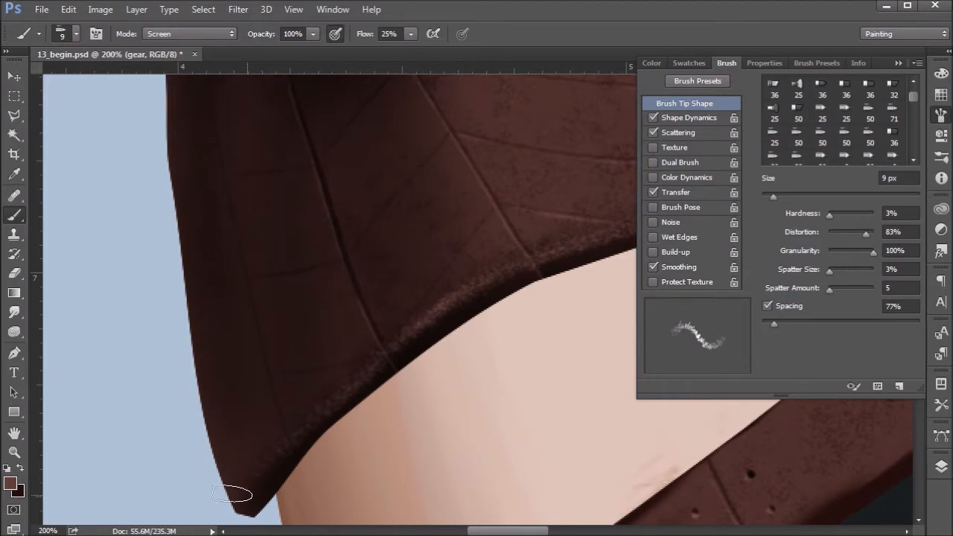
left_click_drag(502, 231, 370, 351)
- Enlarge the spatter brush to 25 px and dab light brown texture over the waist piece and belt
key("bracketright")
key("bracketright")
key("bracketright")
key("bracketright")
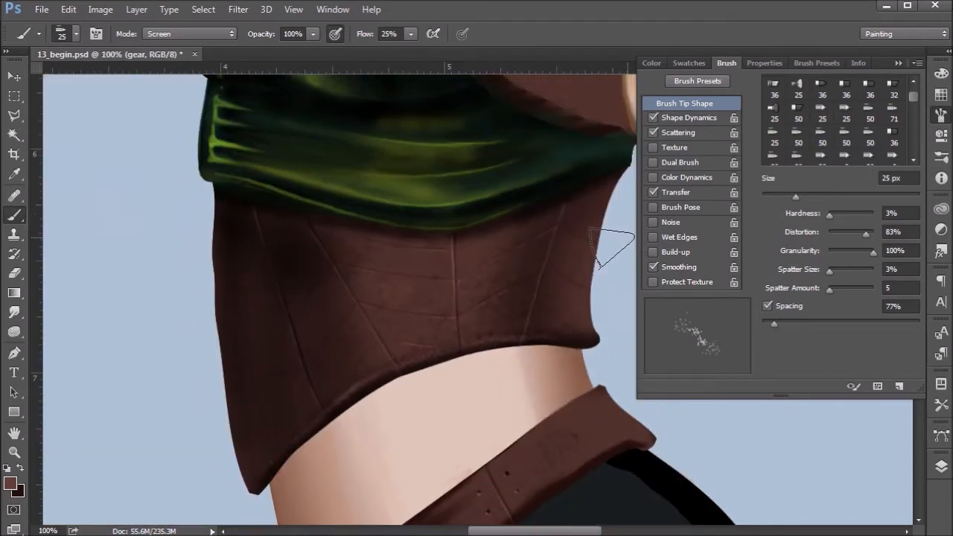
scroll(493, 338, "down", 3)
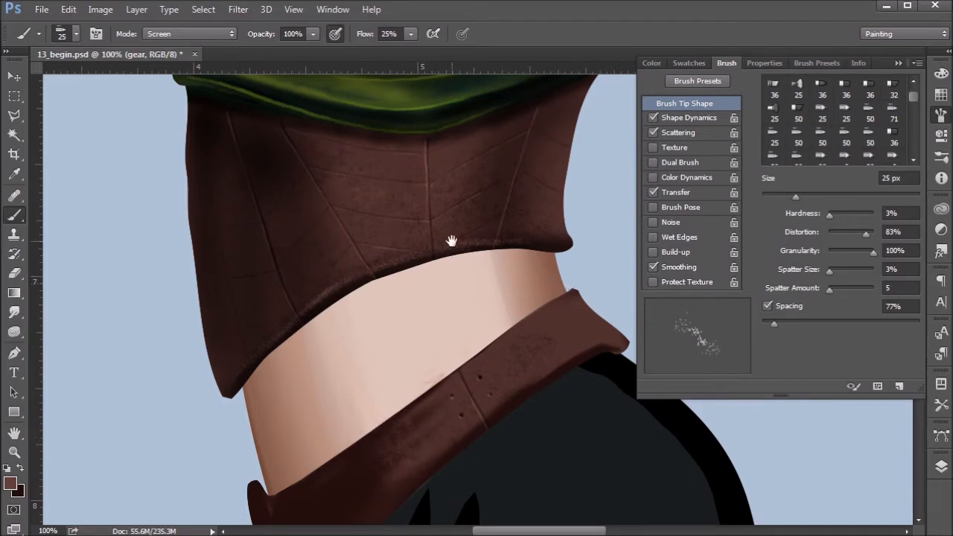
left_click_drag(451, 240, 513, 219)
key("ctrl+plus")
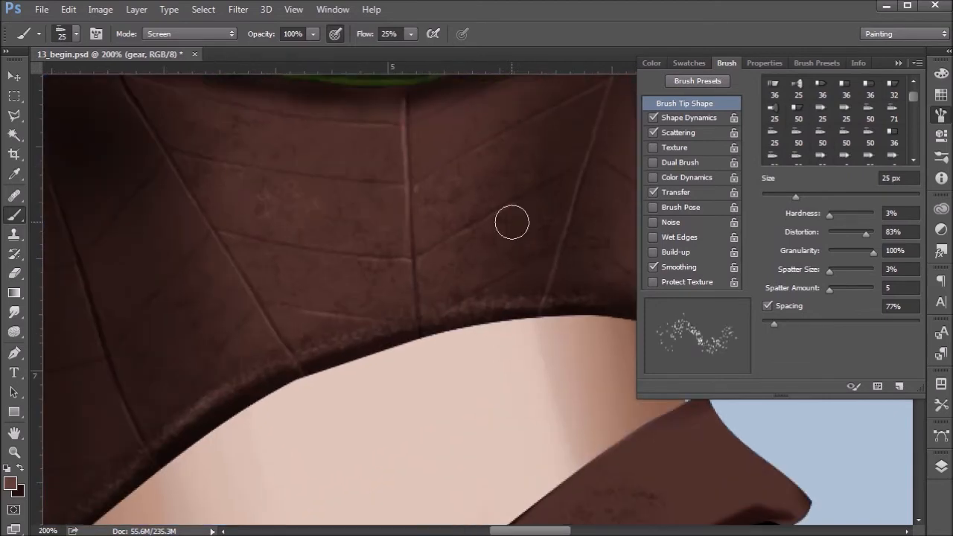
key("ctrl+minus")
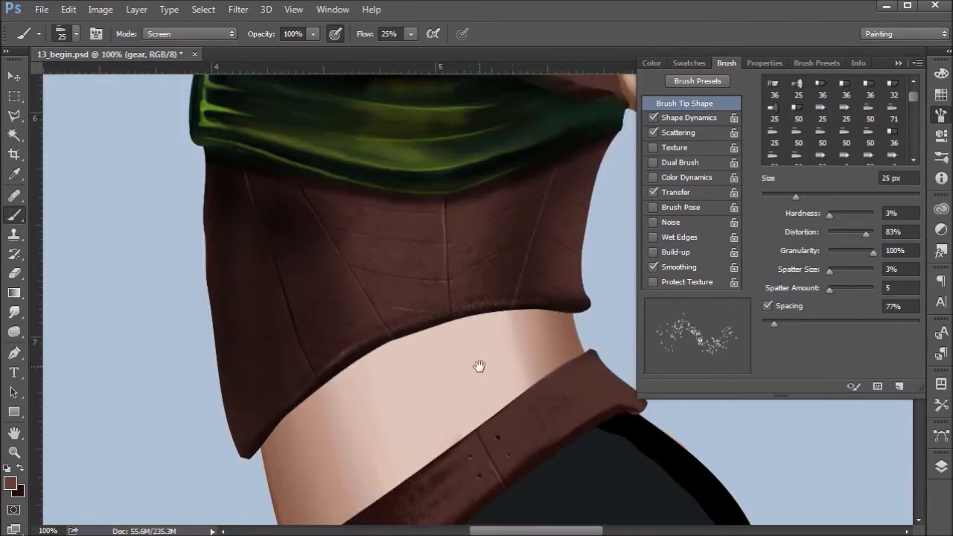
- Examine the unrendered leather boots and compare them with the textured waist piece and belt
left_click_drag(479, 366, 470, 181)
mouse_move(551, 461)
left_mouse_down()
mouse_move(556, 405)
mouse_move(476, 127)
left_mouse_up()
left_click_drag(521, 522, 571, 160)
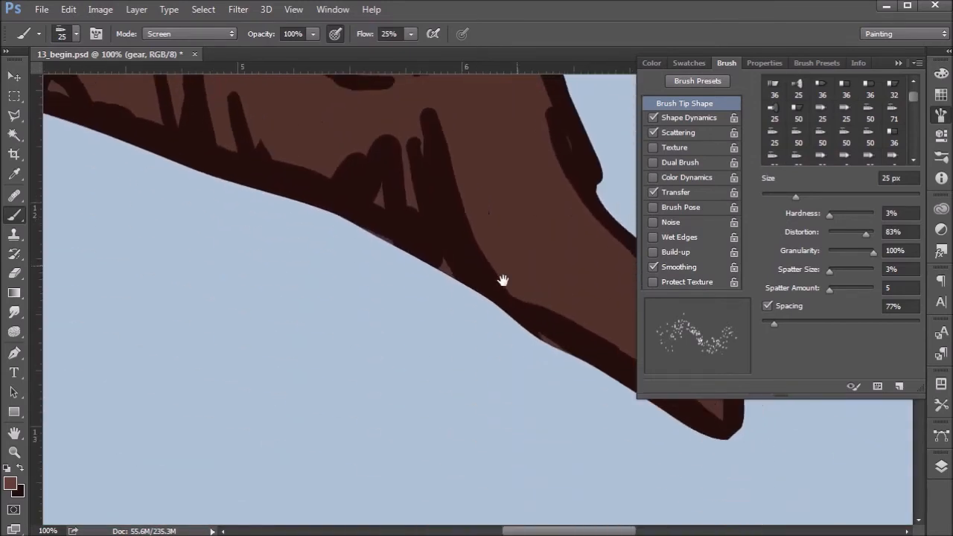
scroll(504, 280, "down", 2)
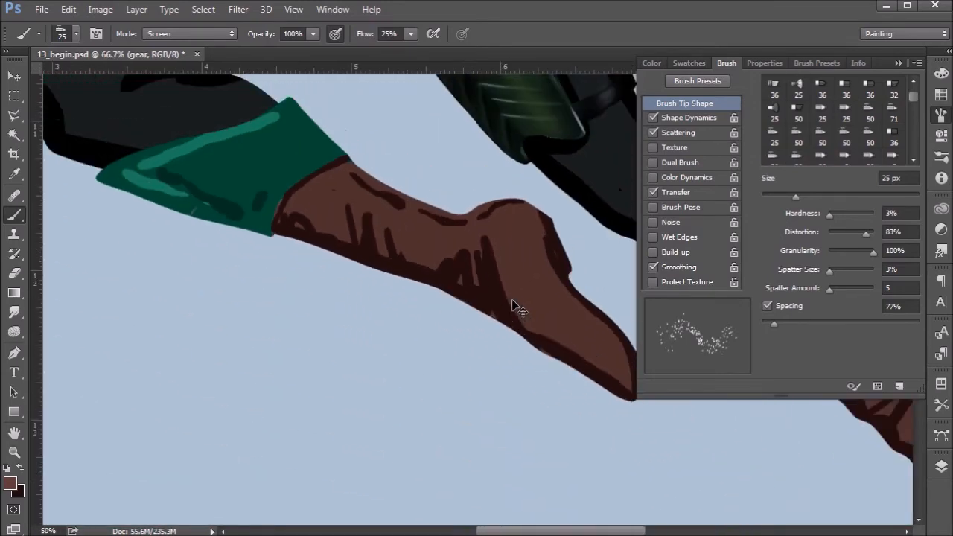
scroll(410, 270, "down", 1)
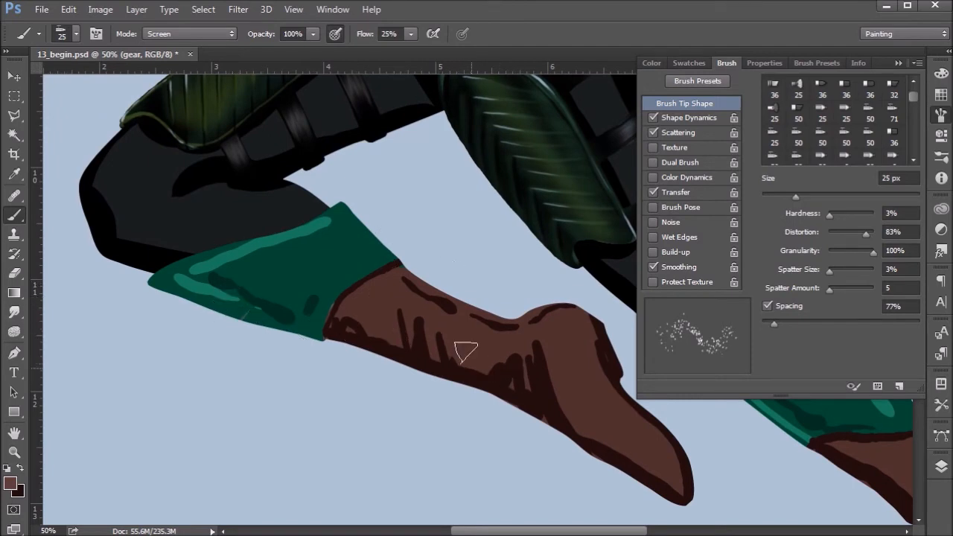
scroll(383, 196, "up", 5)
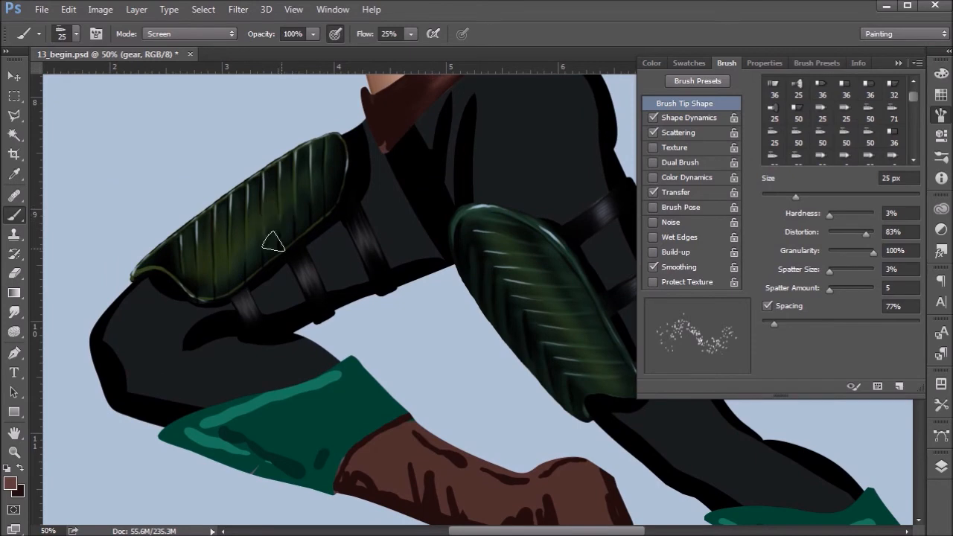
scroll(325, 414, "up", 9)
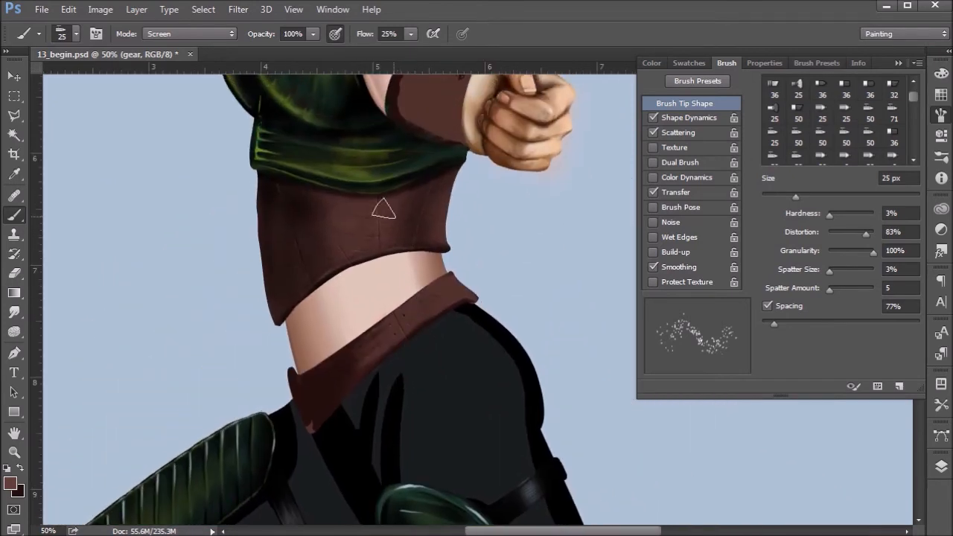
left_click_drag(463, 438, 460, 211)
left_click_drag(443, 512, 438, 382)
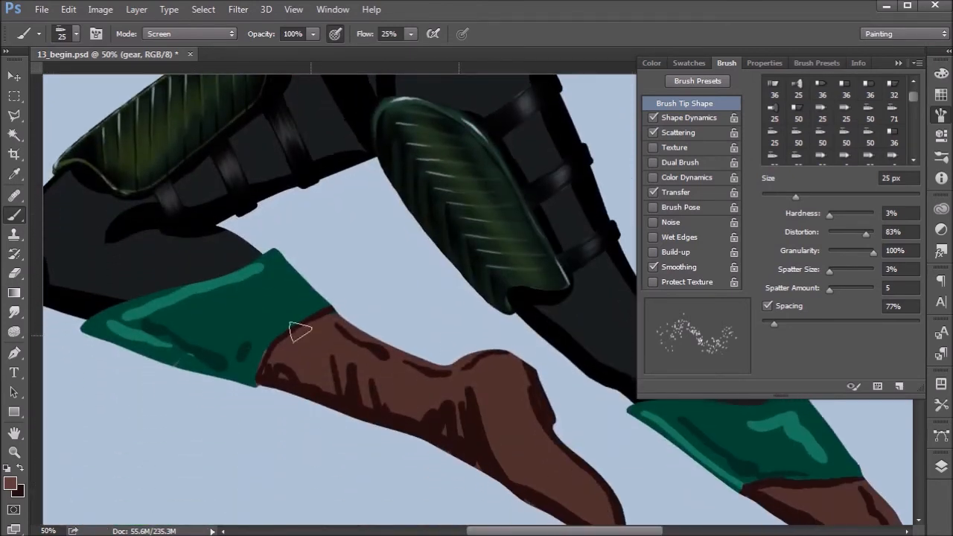
scroll(238, 277, "up", 10)
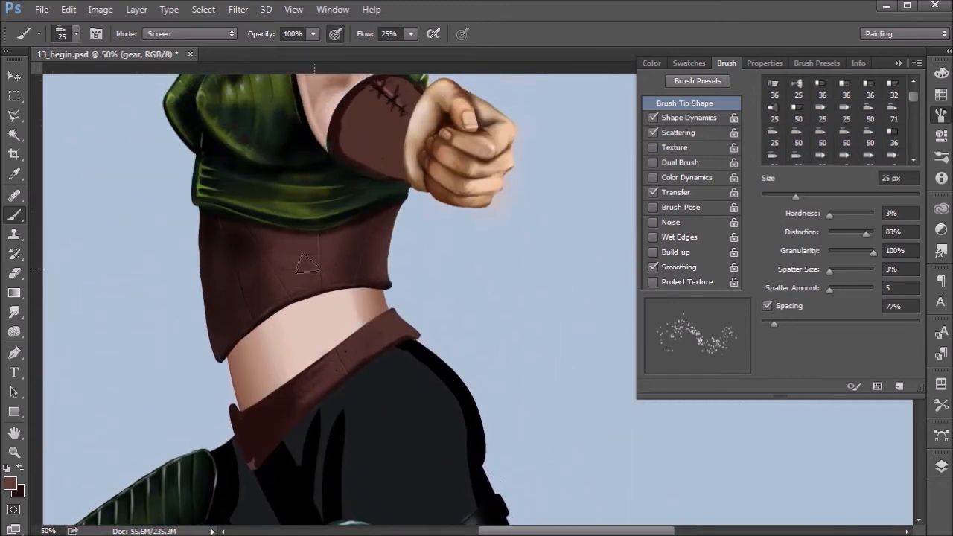
scroll(405, 400, "down", 10)
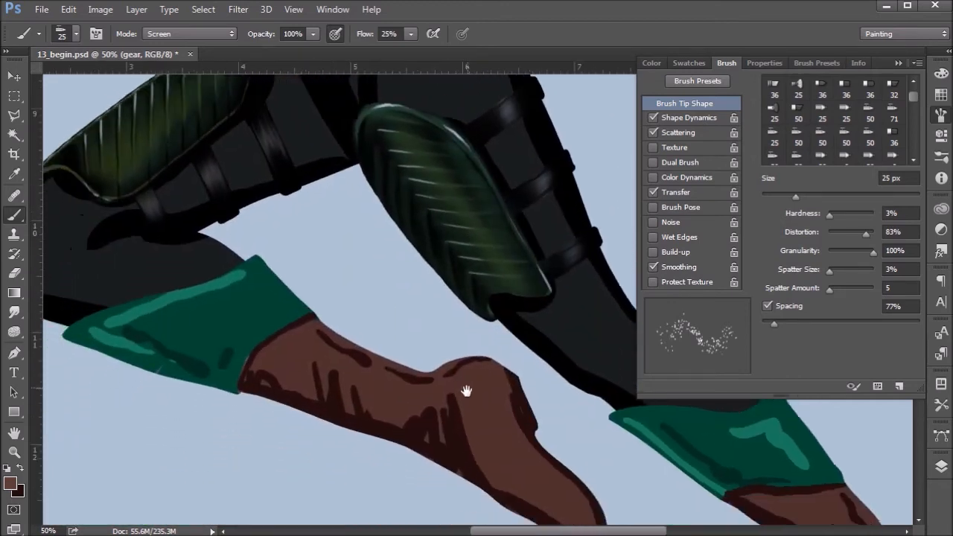